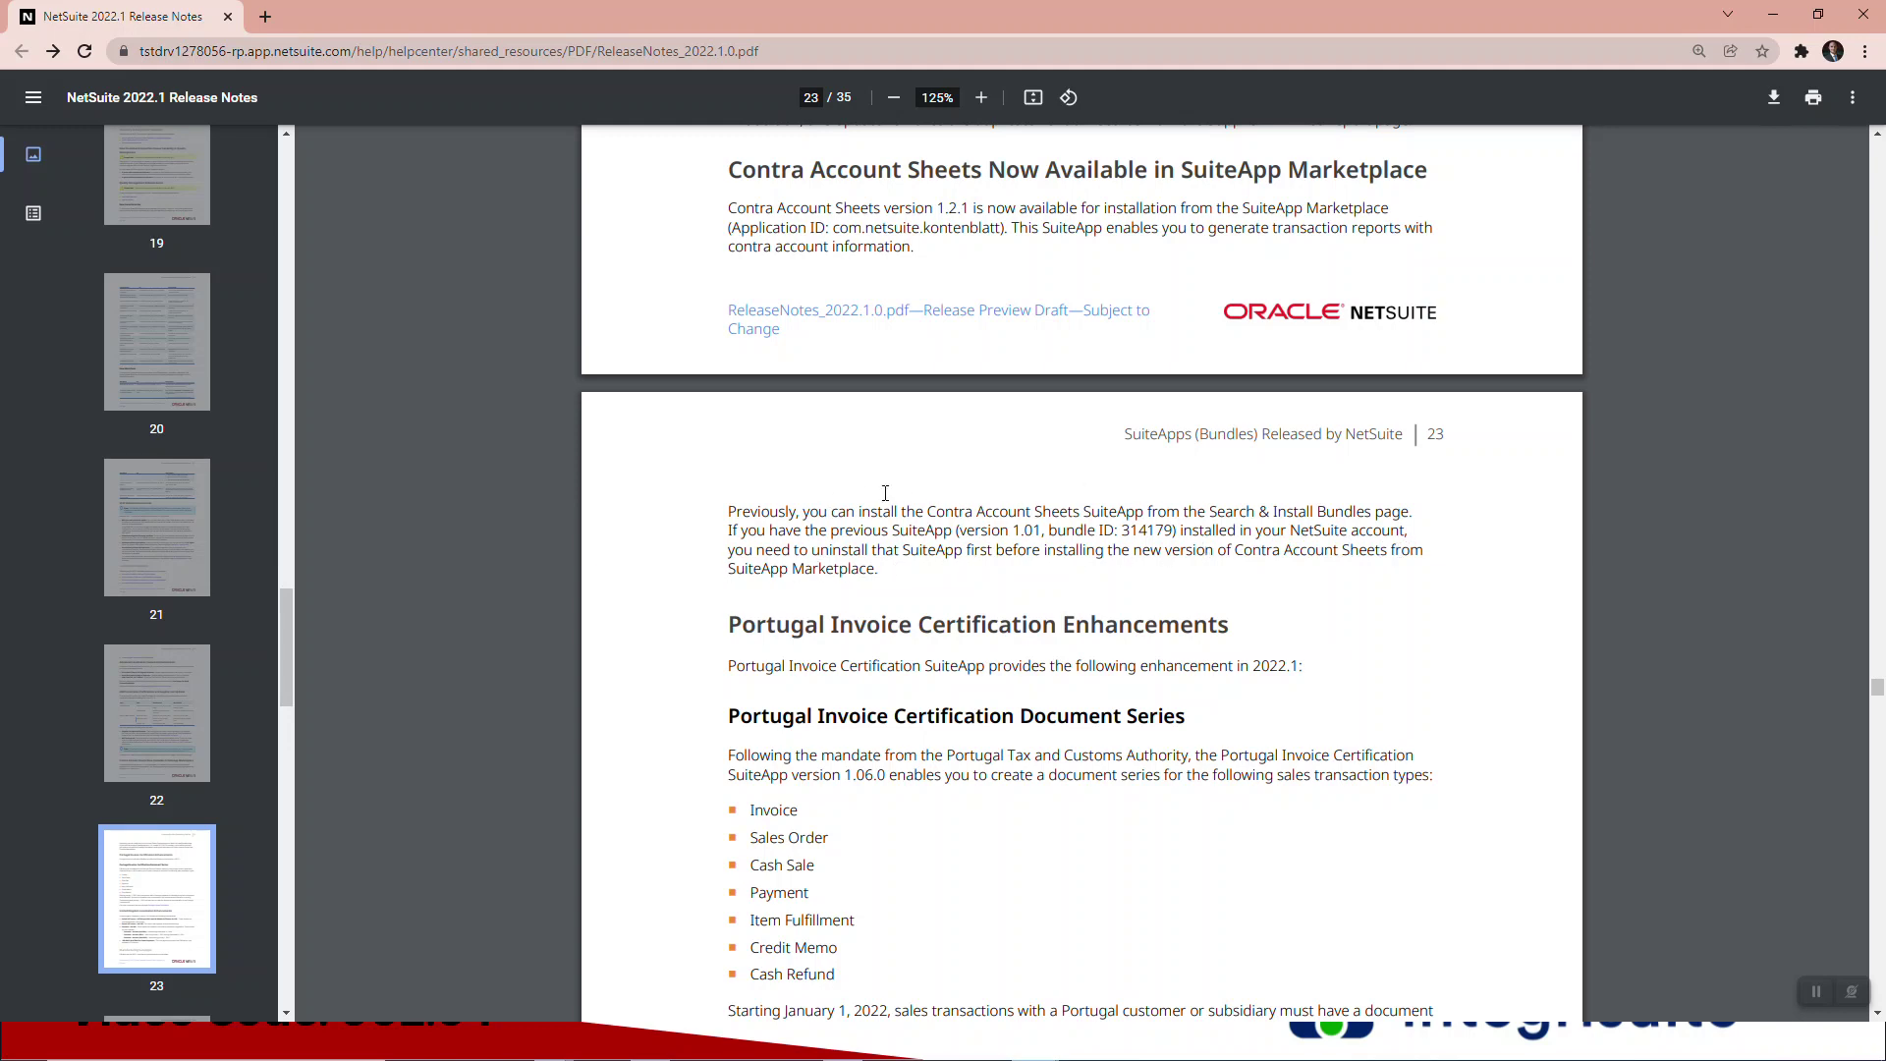
Switch from the release notes PDF to the SuiteApp Marketplace window for Contra Account Sheet
key(alt+Tab)
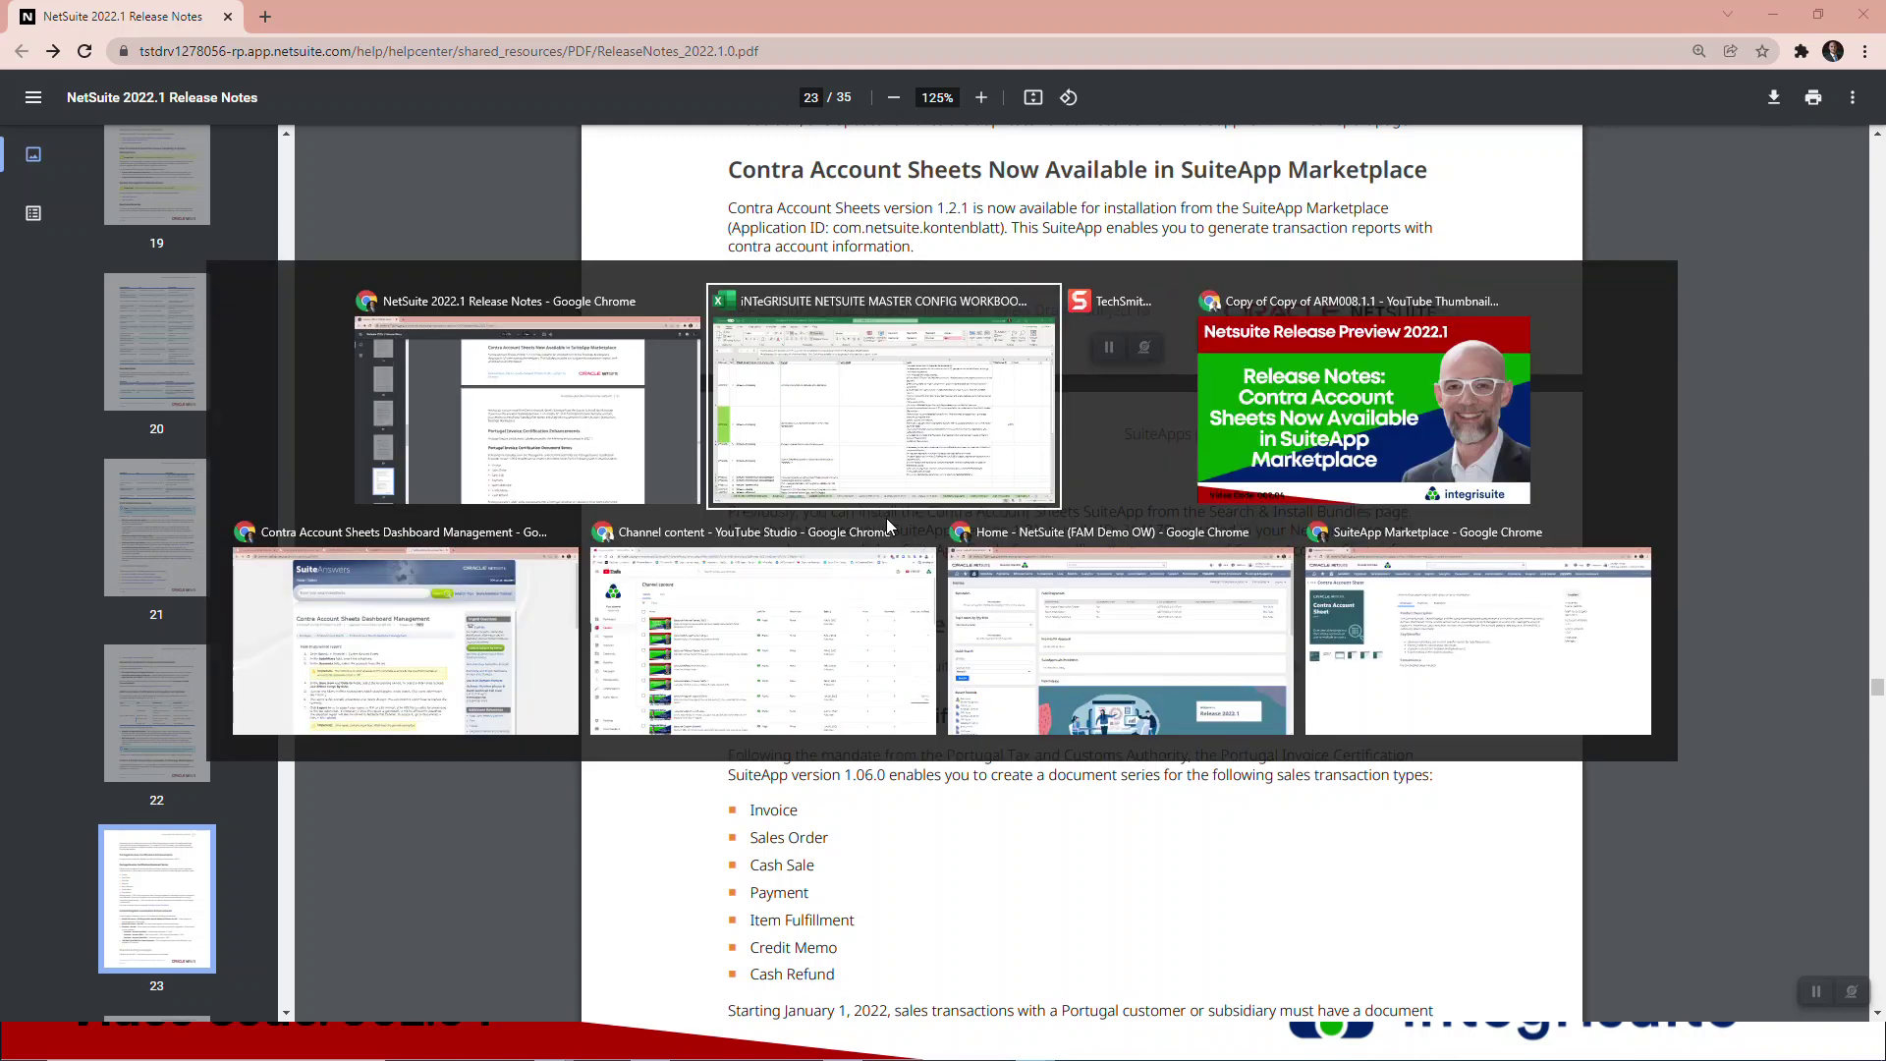
key(alt+Tab)
key(alt+Tab)
key(alt+Tab)
key(alt+Tab)
key(alt+Tab)
key(alt+Tab)
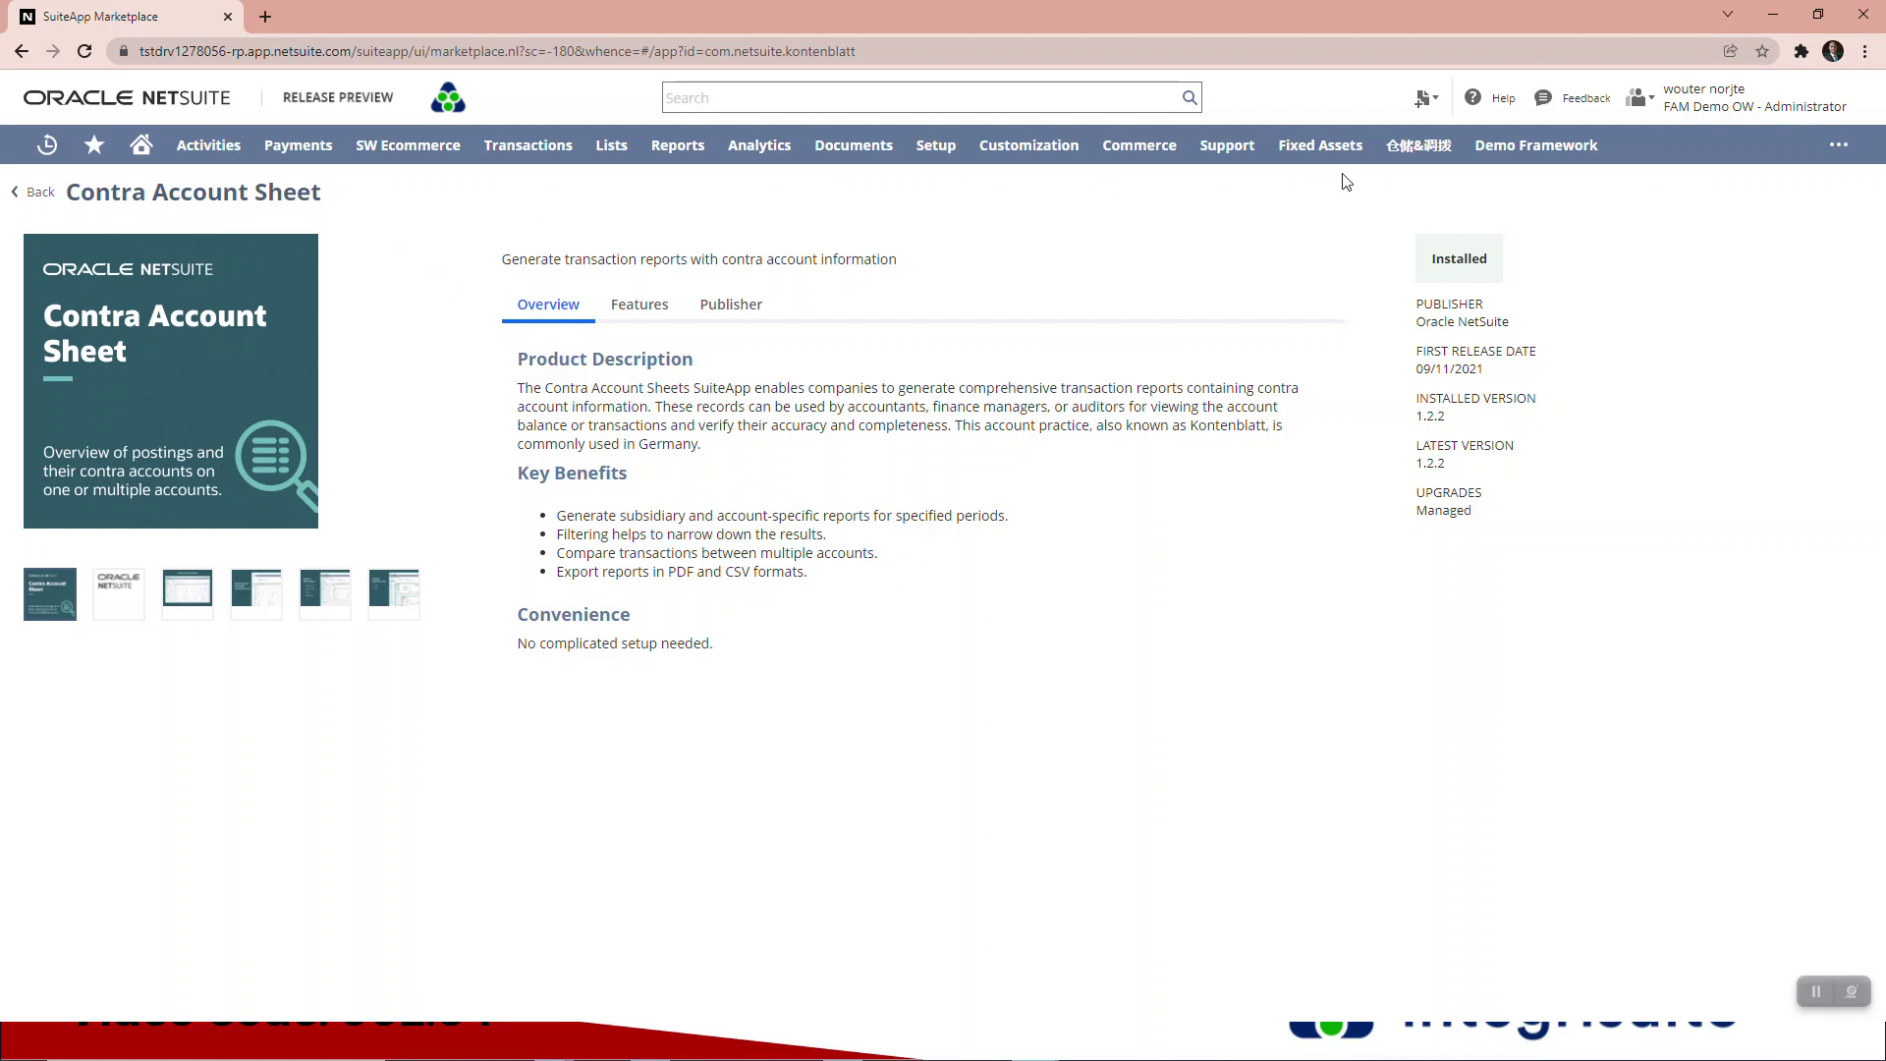
Open the Contra Account Sheet report from the financial reports
mouse_move(1838, 145)
mouse_move(552, 160)
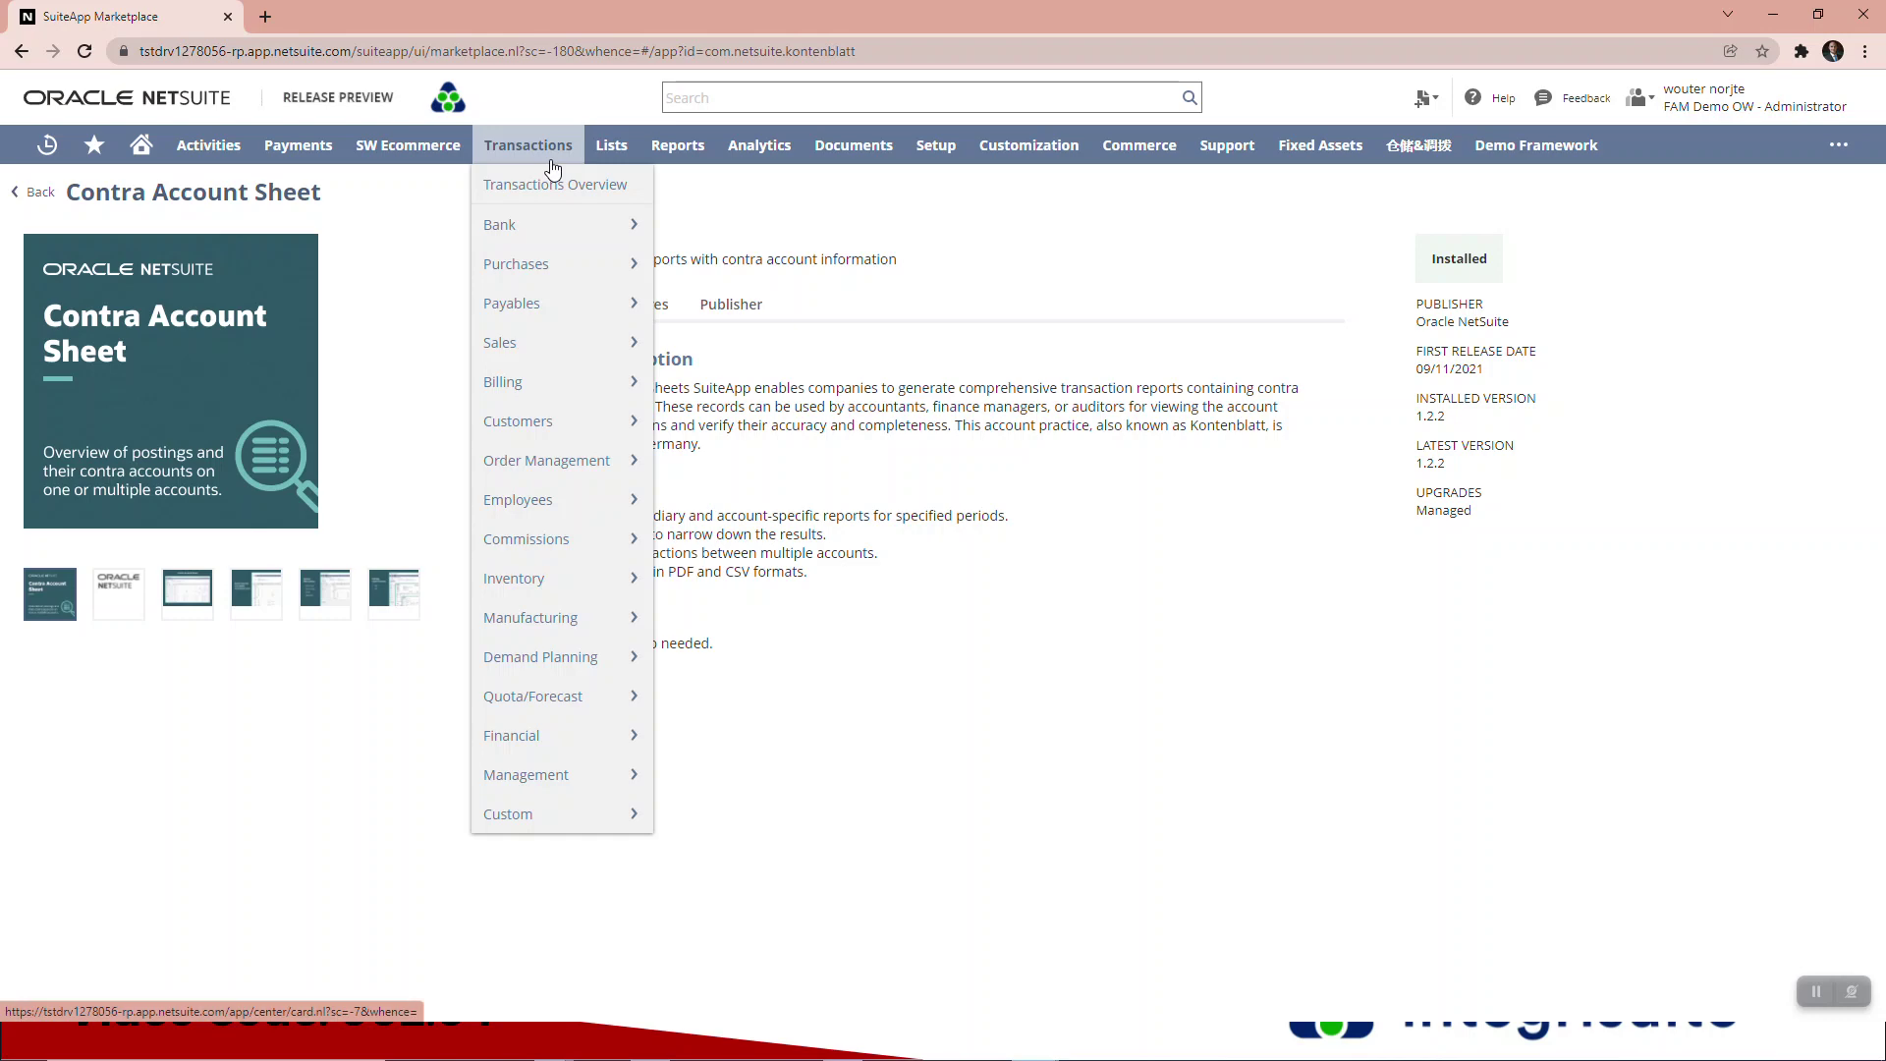
mouse_move(563, 746)
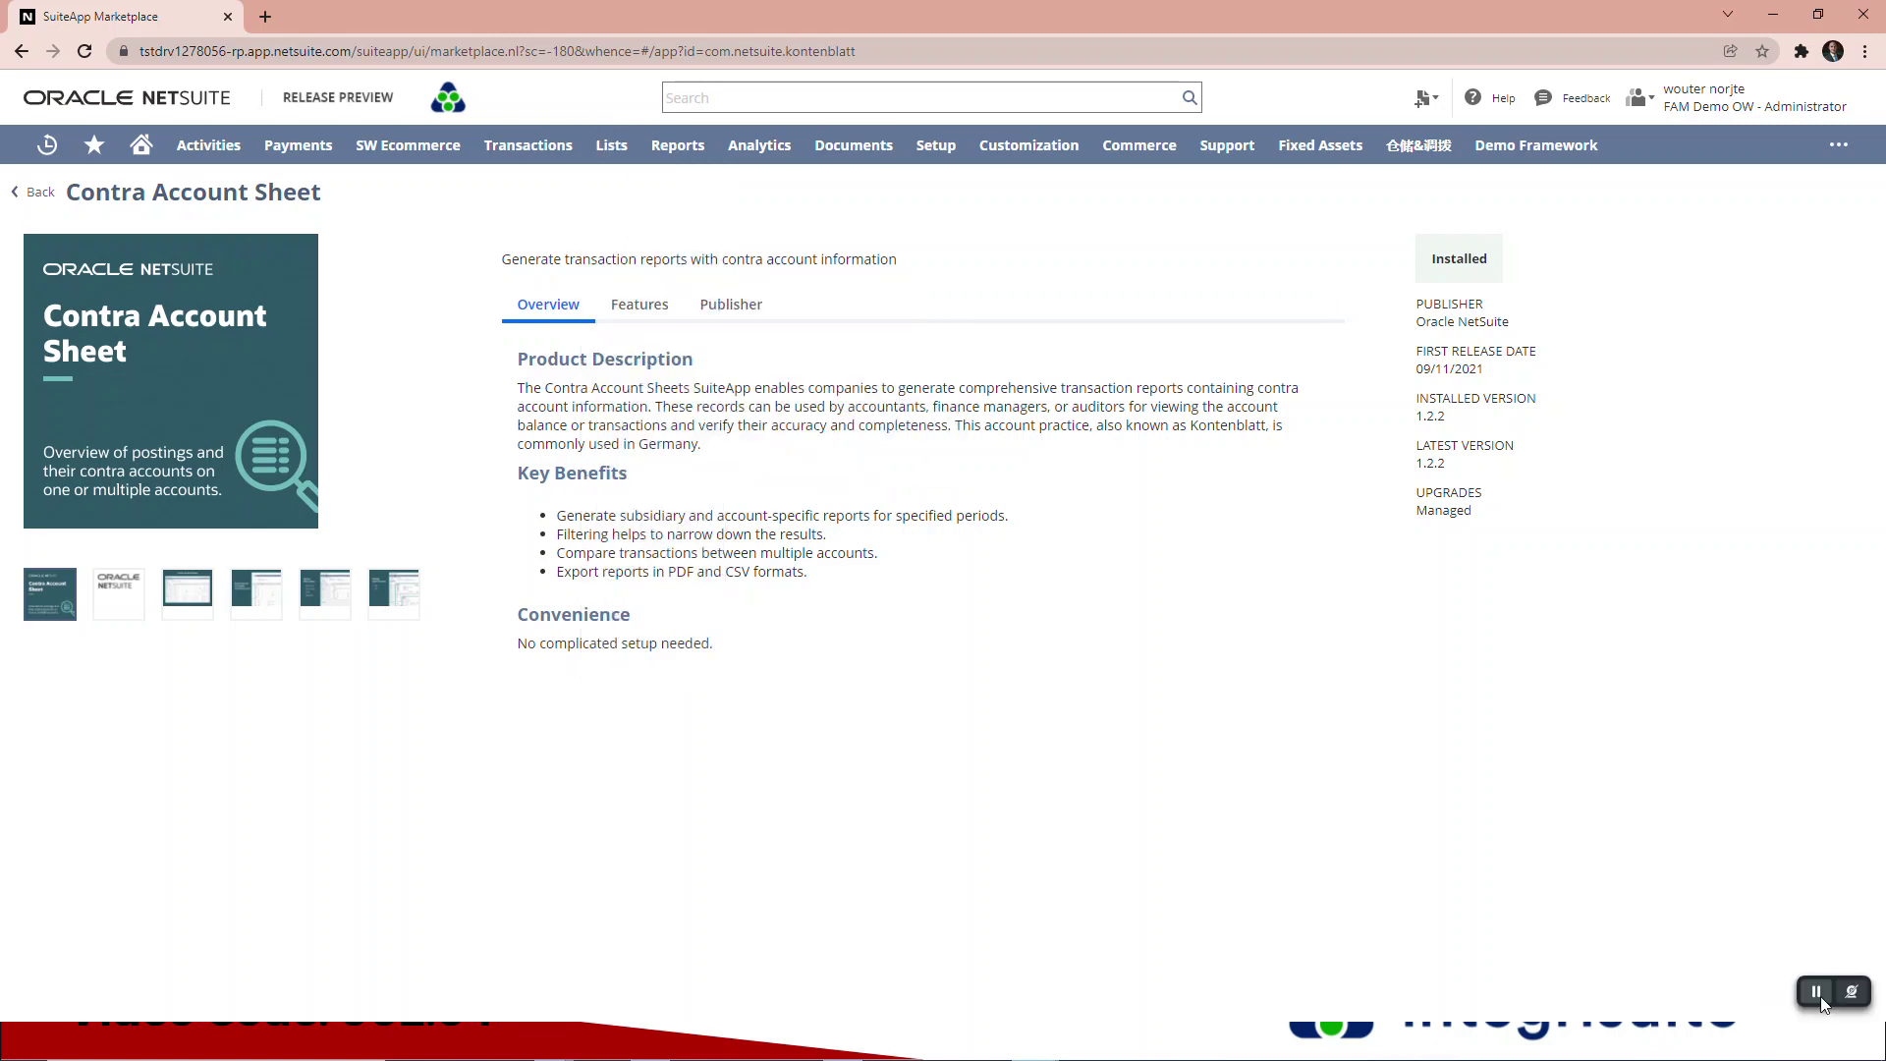
mouse_move(670, 153)
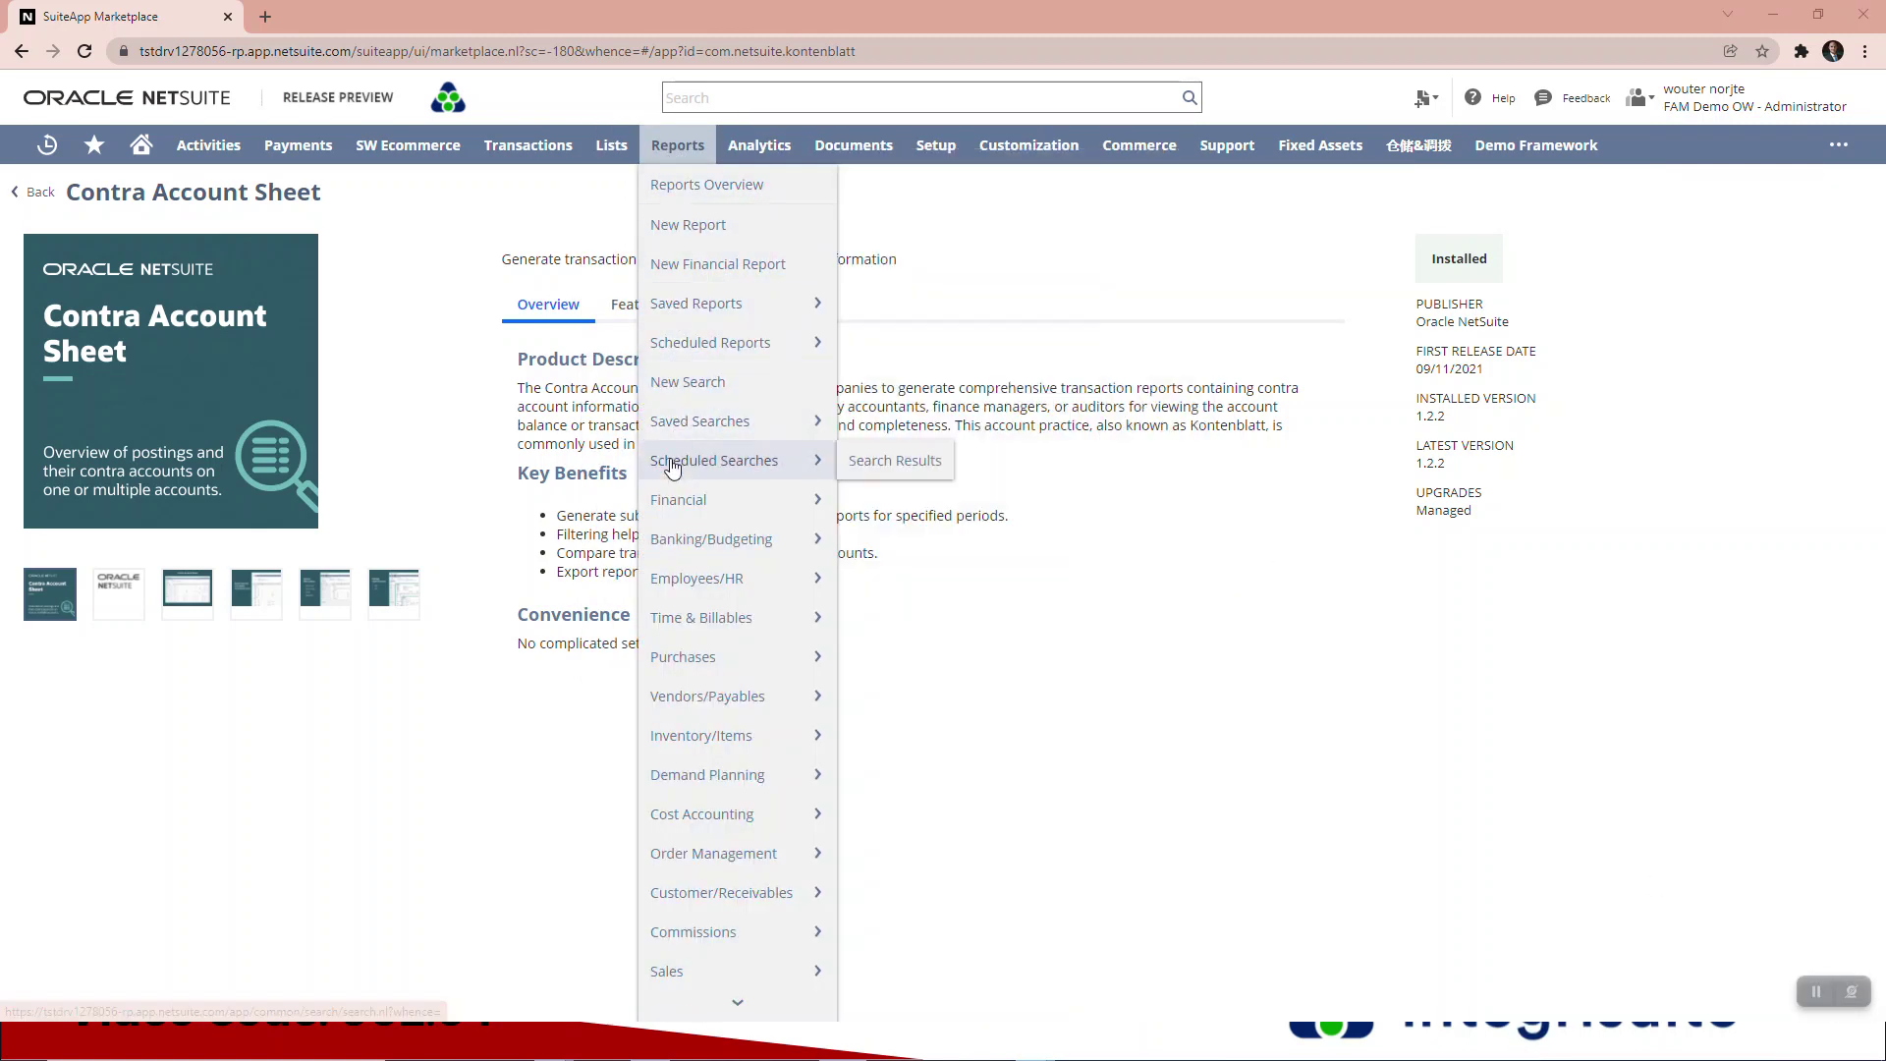
mouse_move(681, 491)
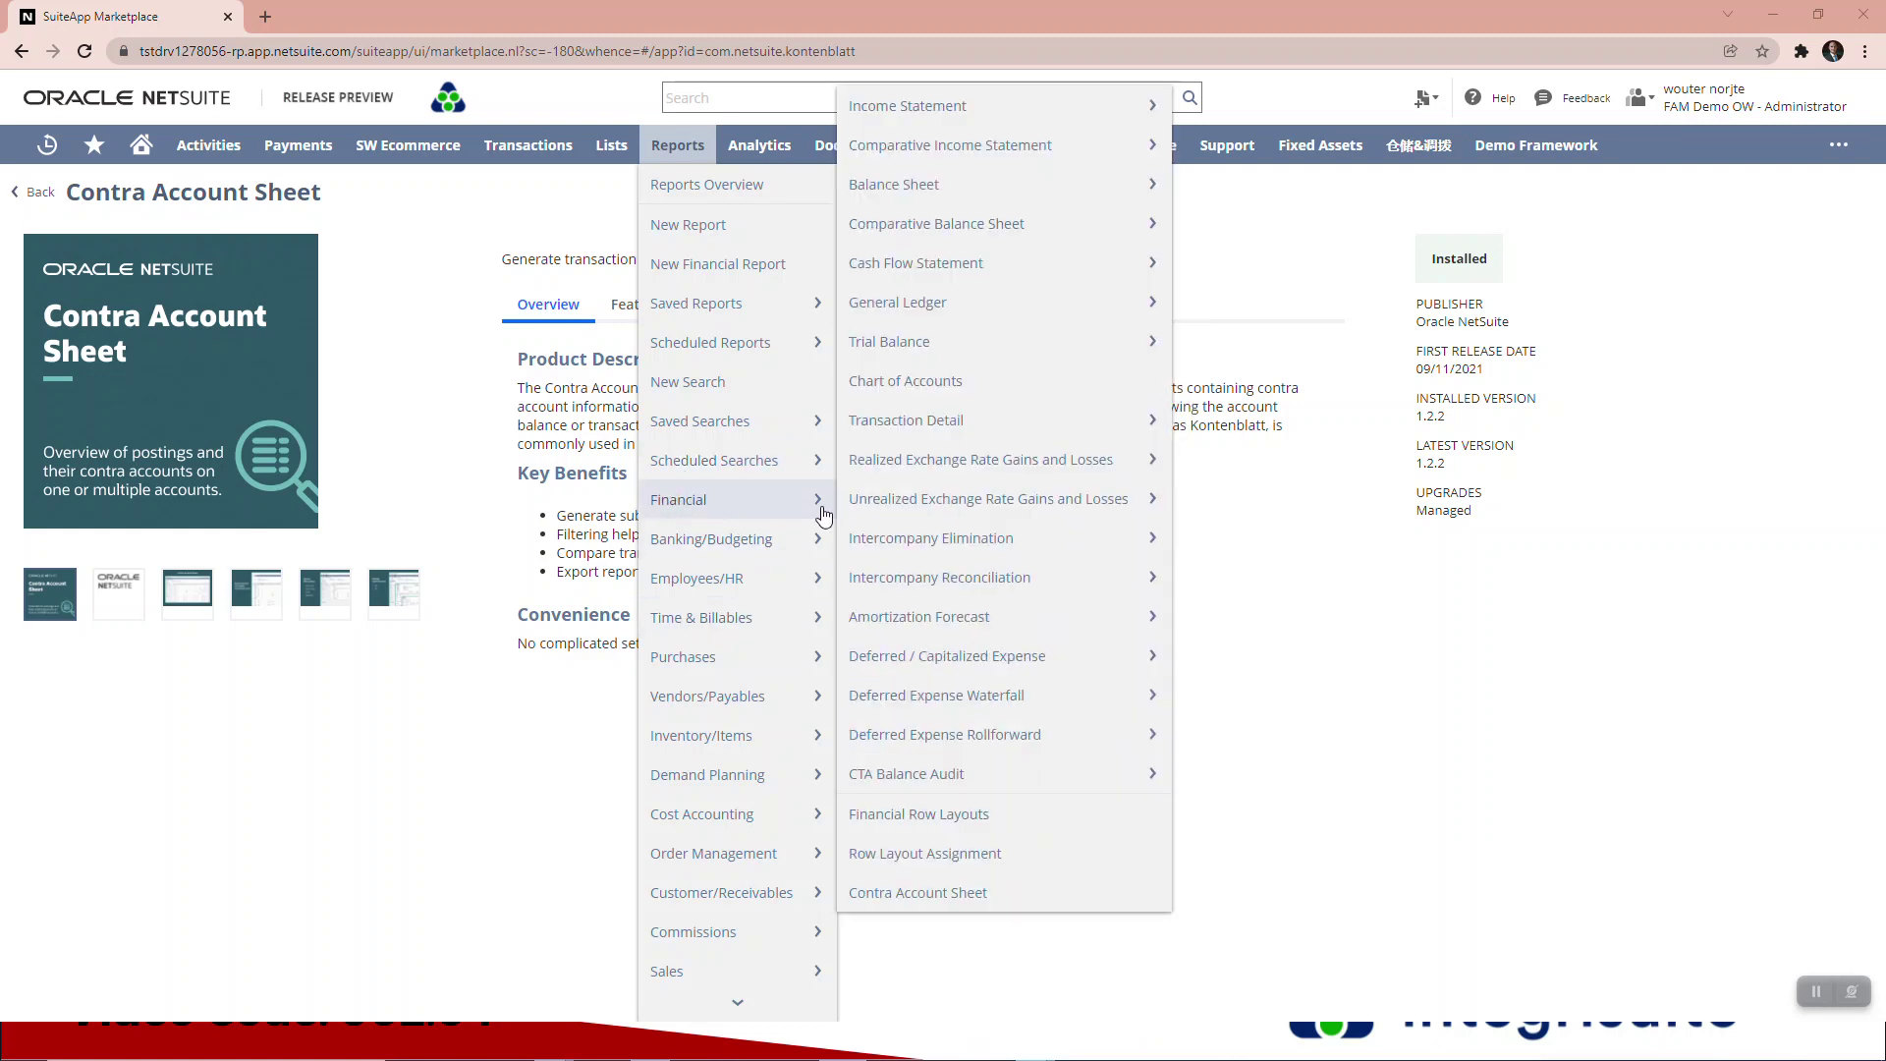
click(919, 896)
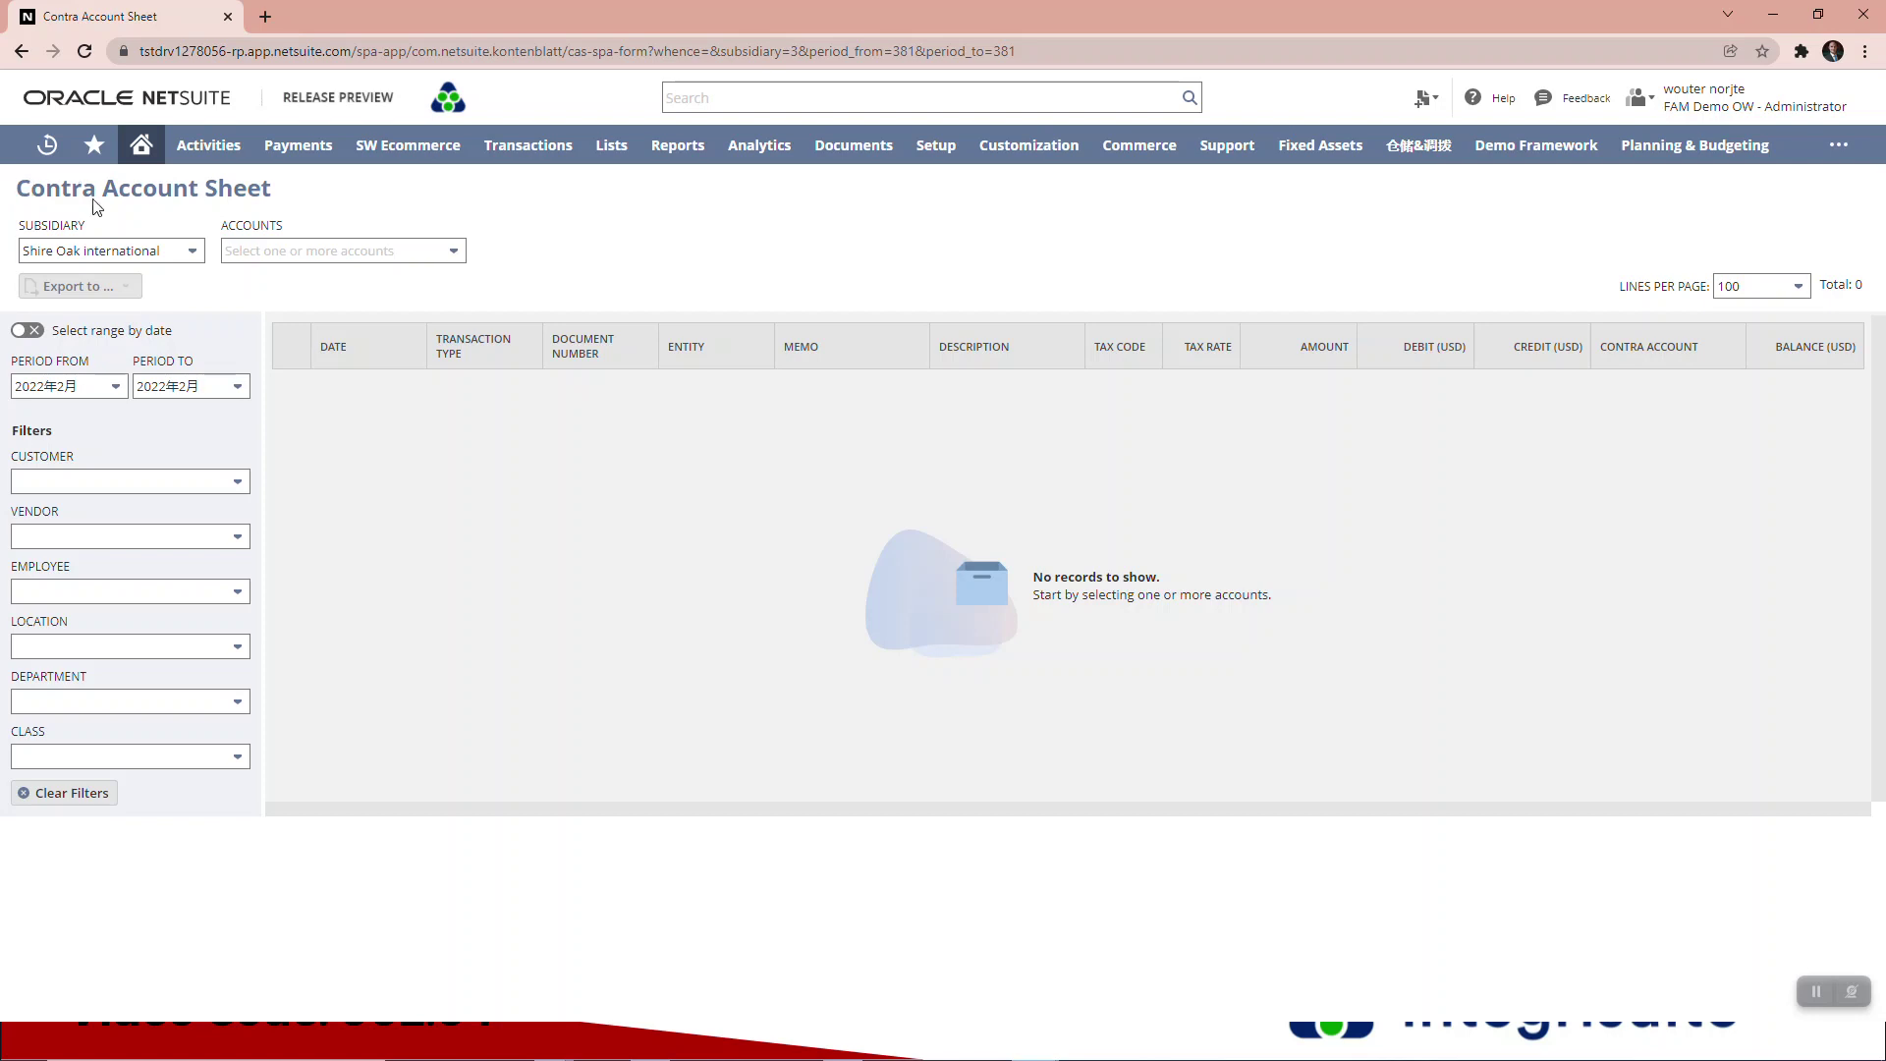
Select Shire Oak international : Honeycomb Mfg. as the report's subsidiary
click(193, 254)
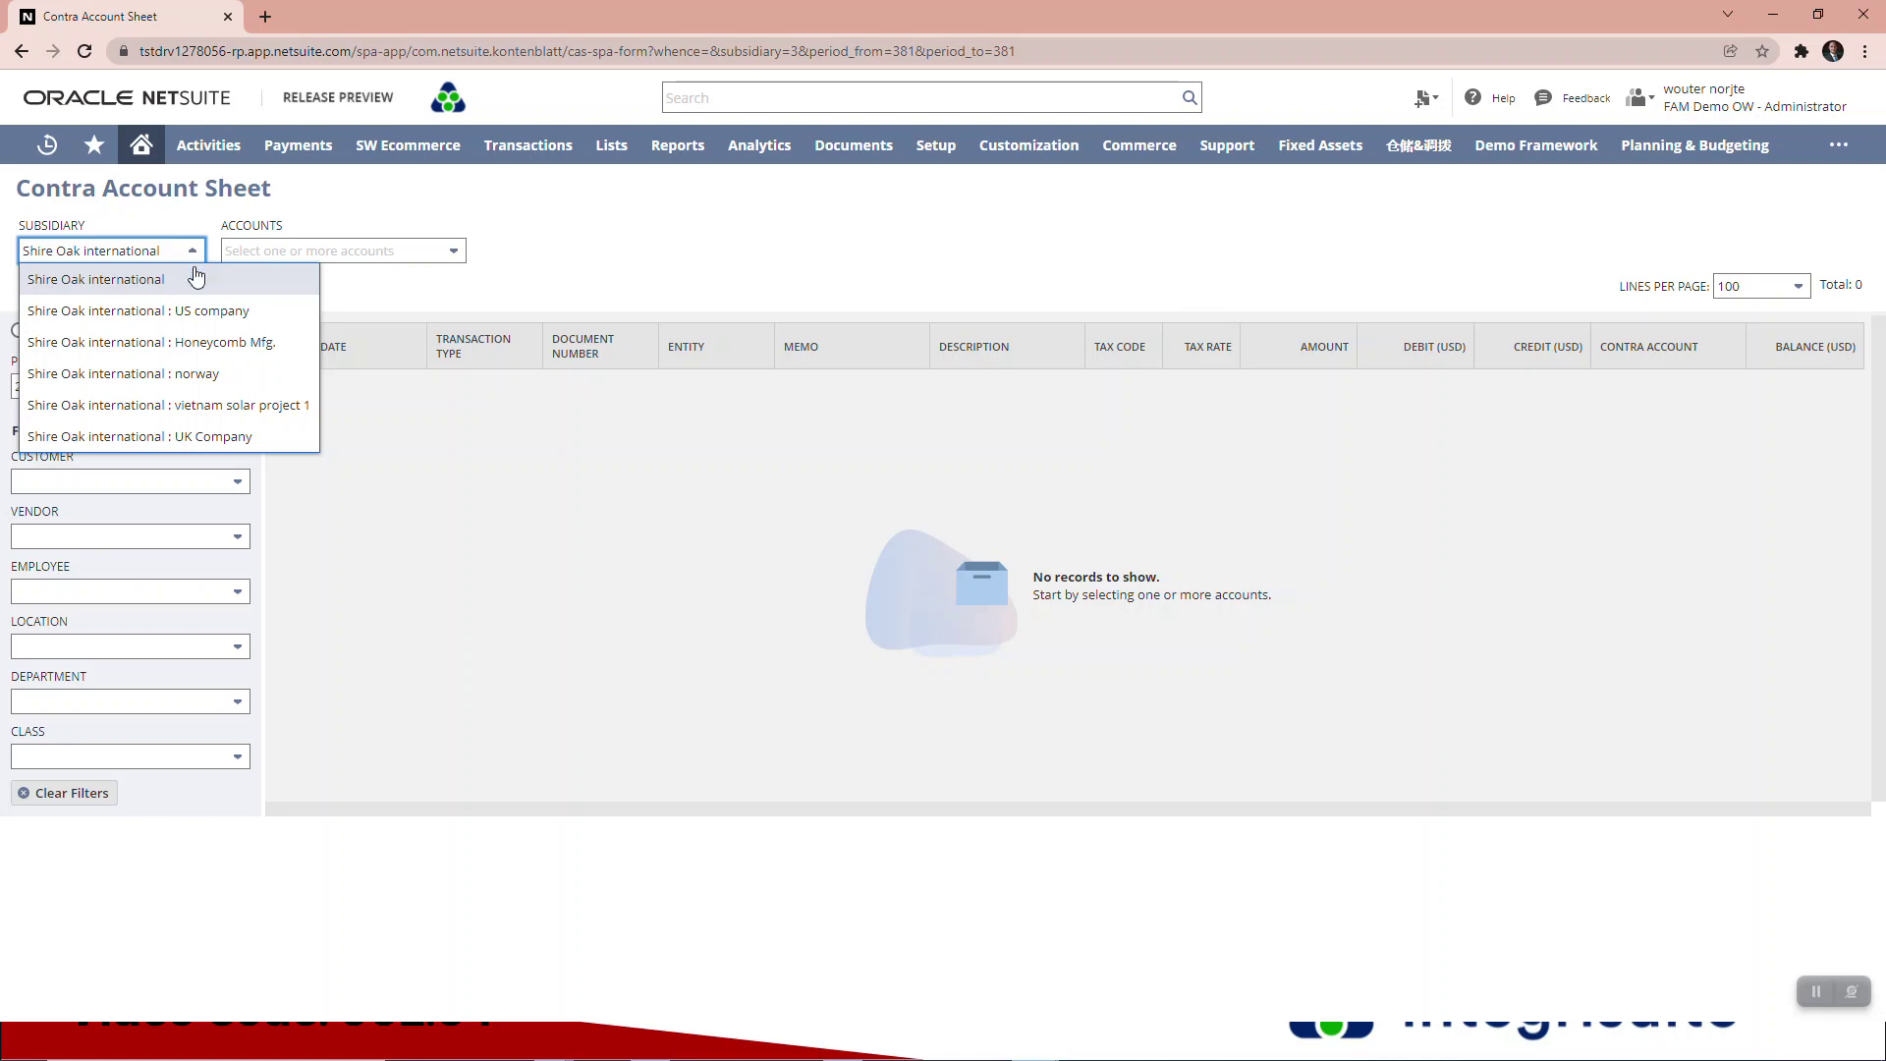
click(227, 344)
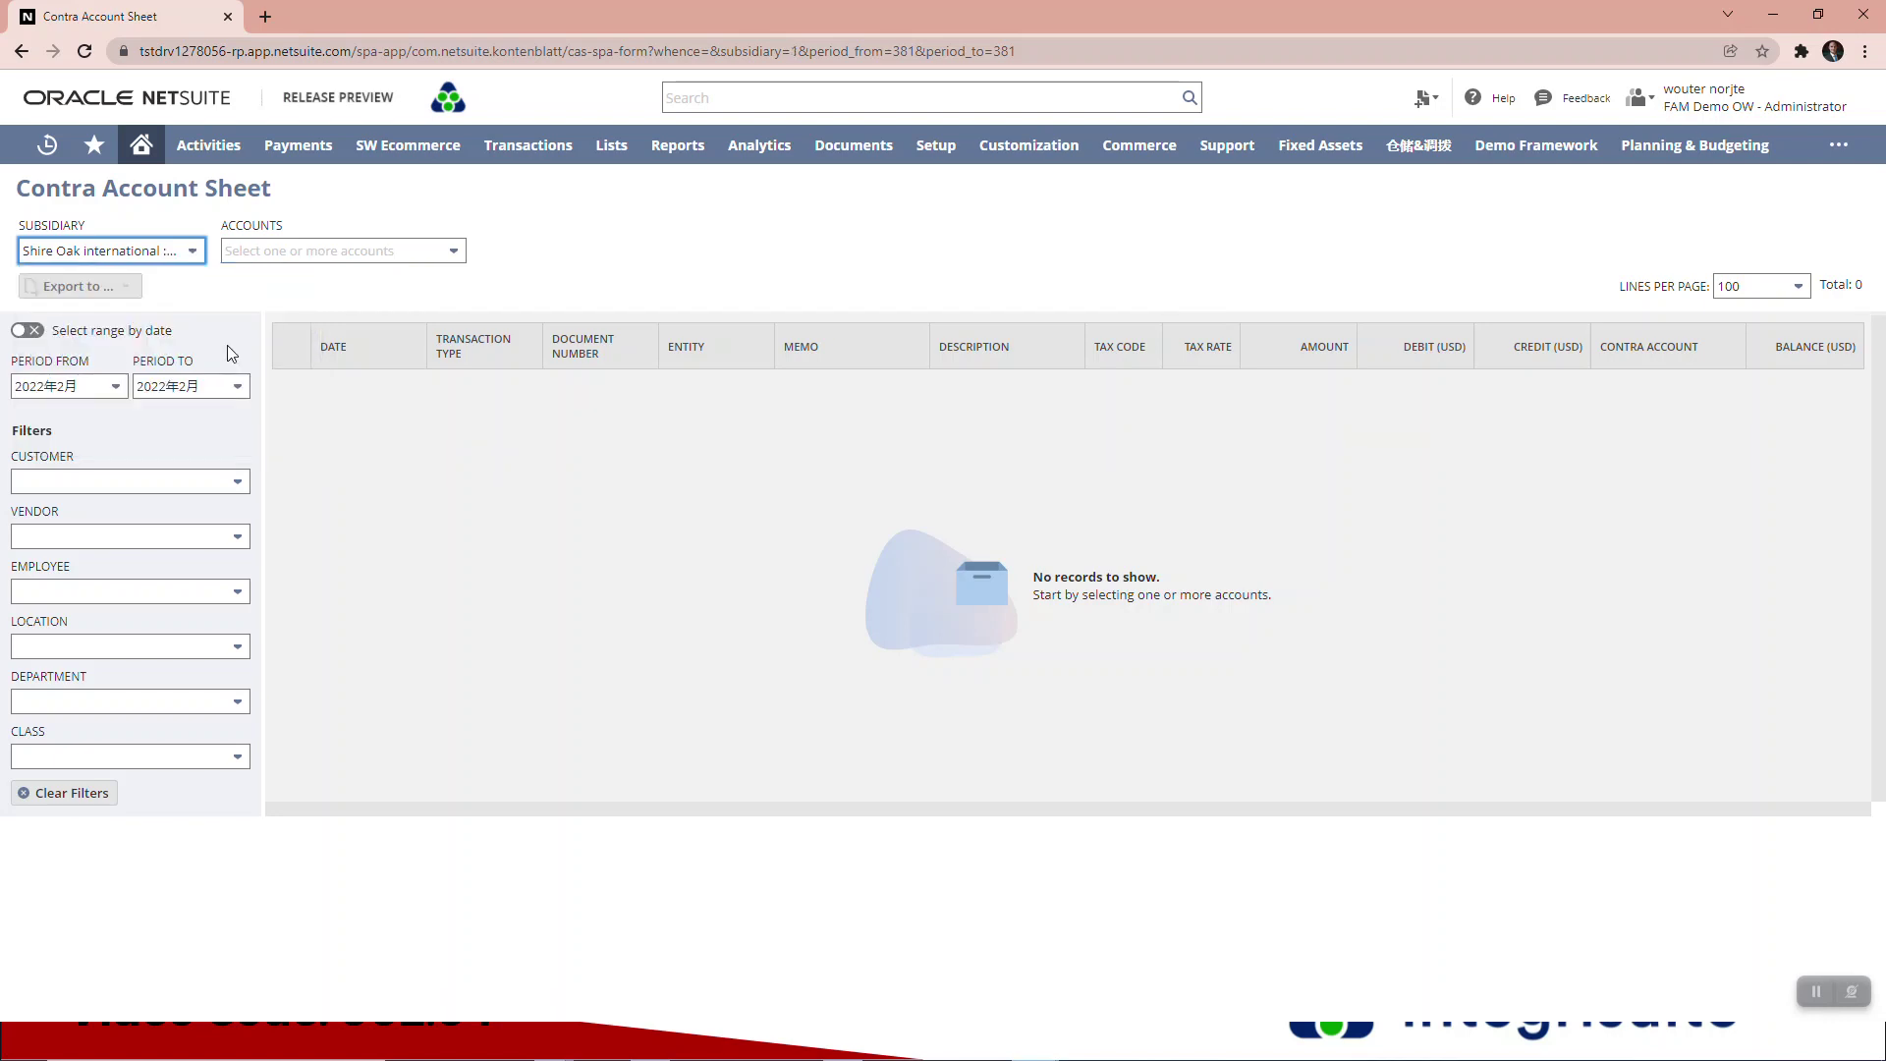
click(191, 253)
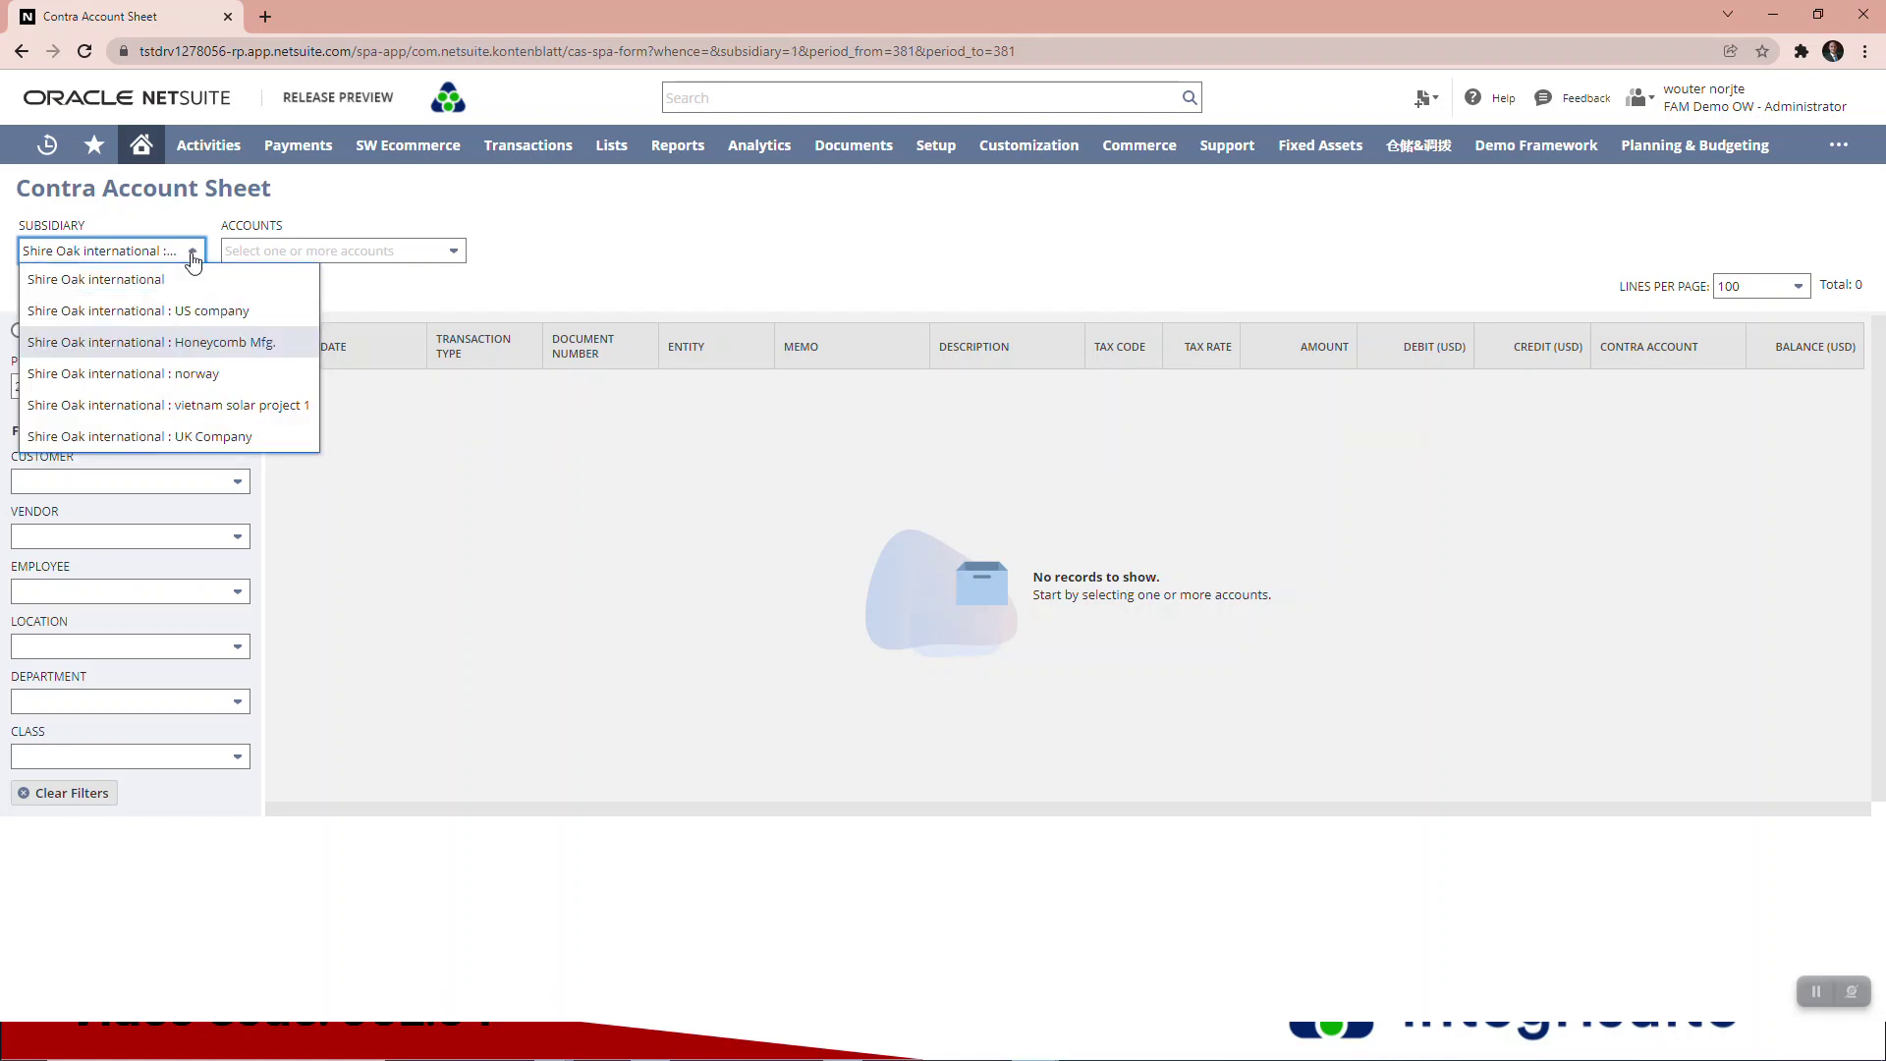
click(207, 342)
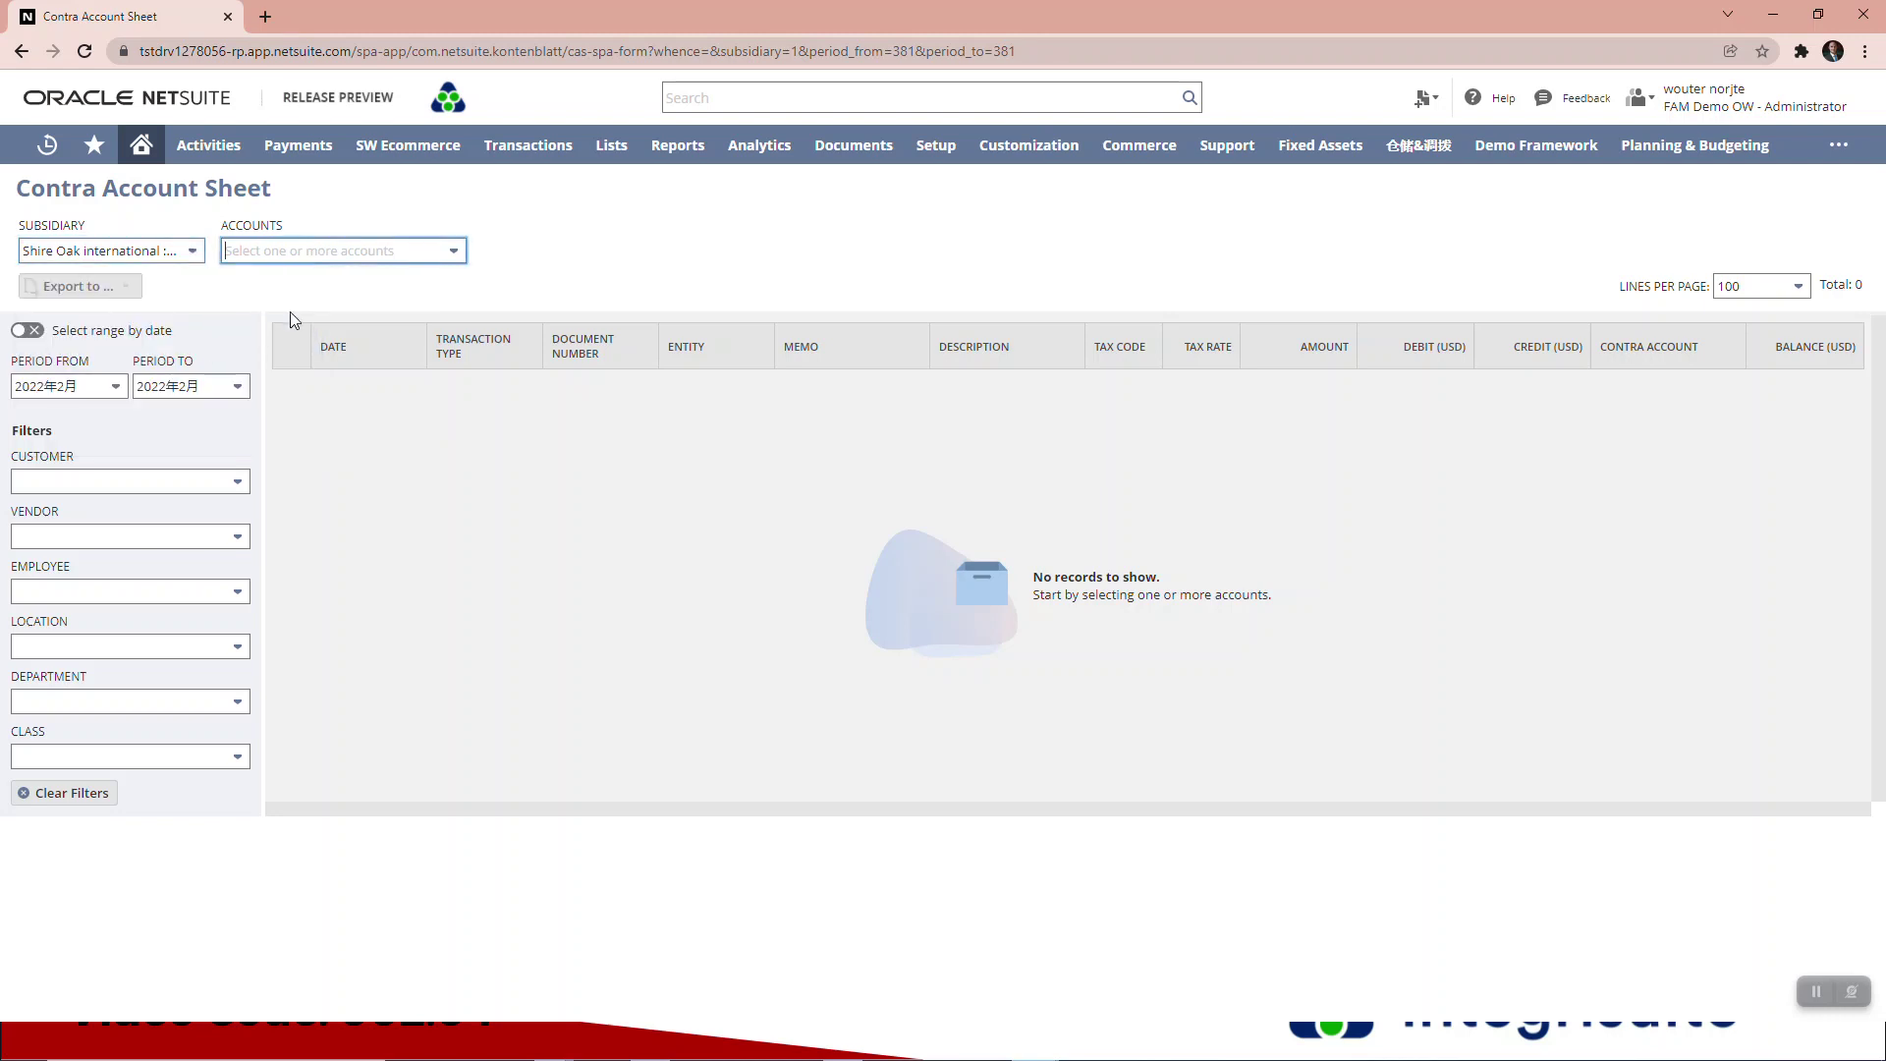
Choose account 1090 Undeposited Funds for the report
click(453, 257)
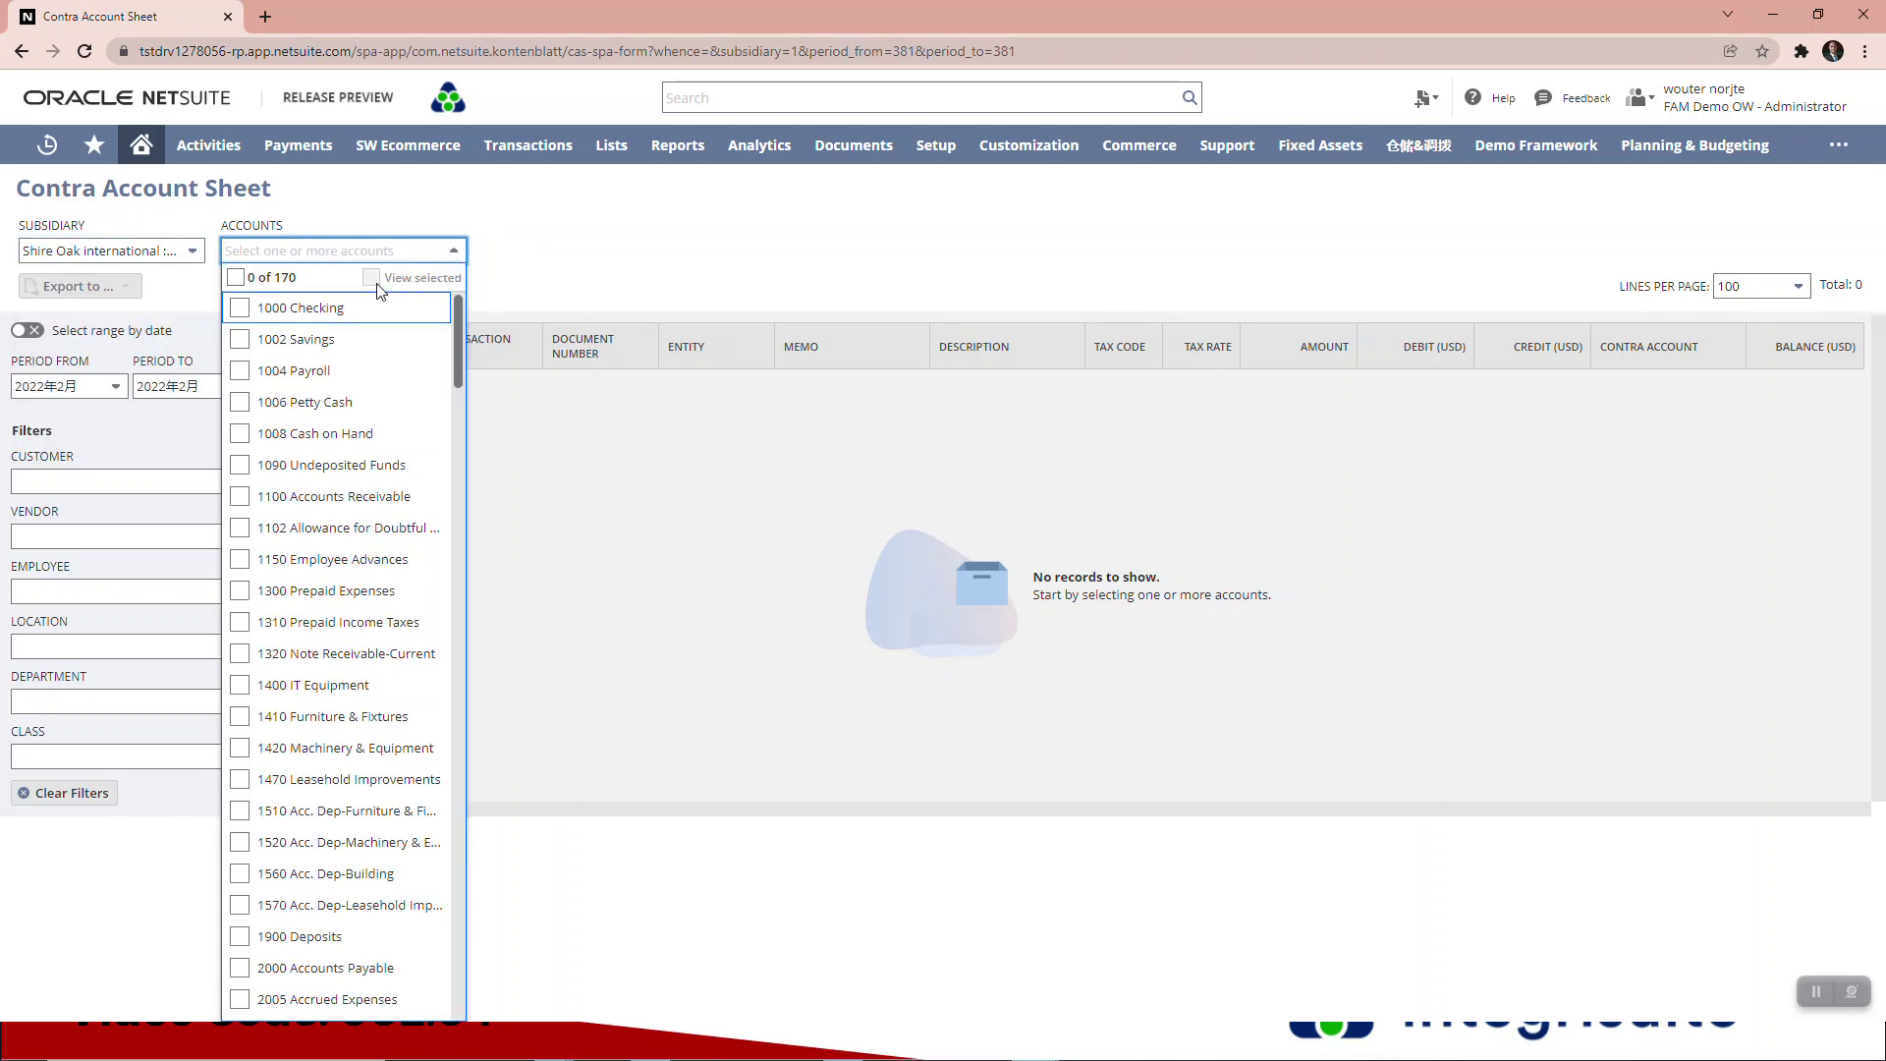
click(240, 468)
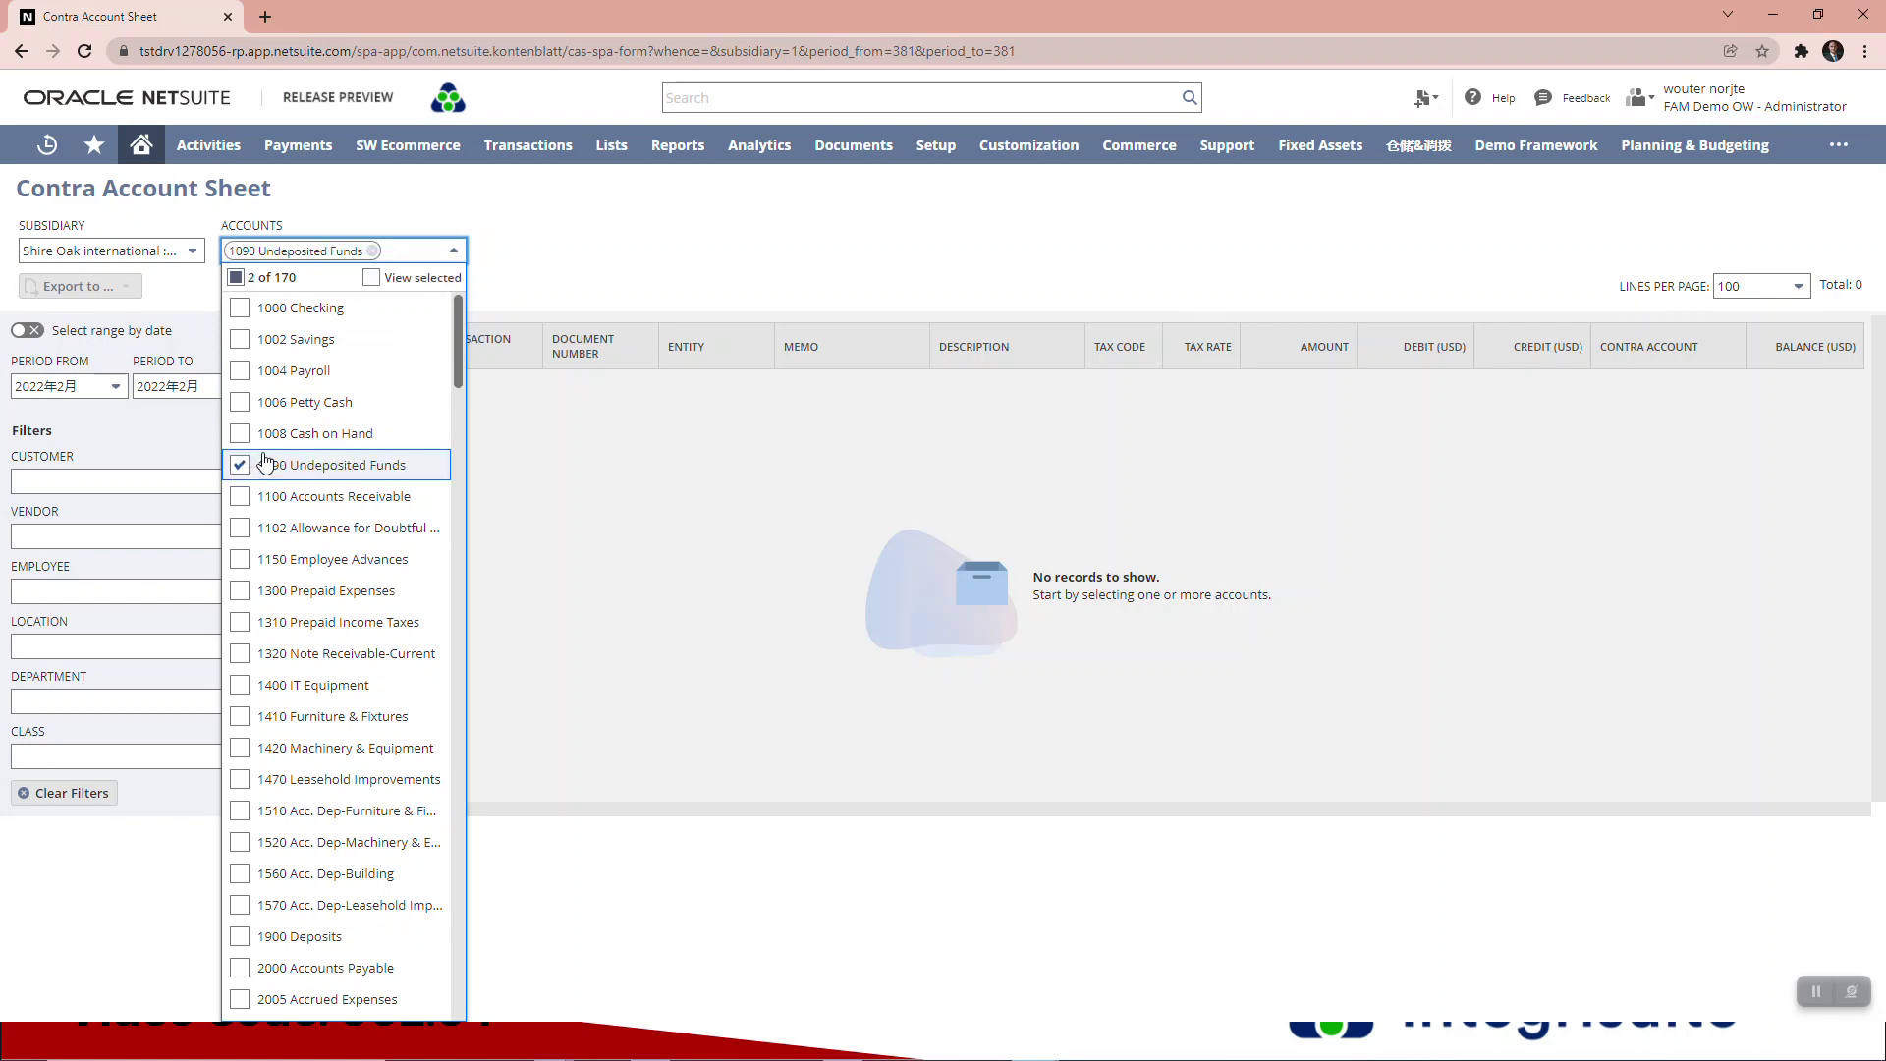
click(545, 306)
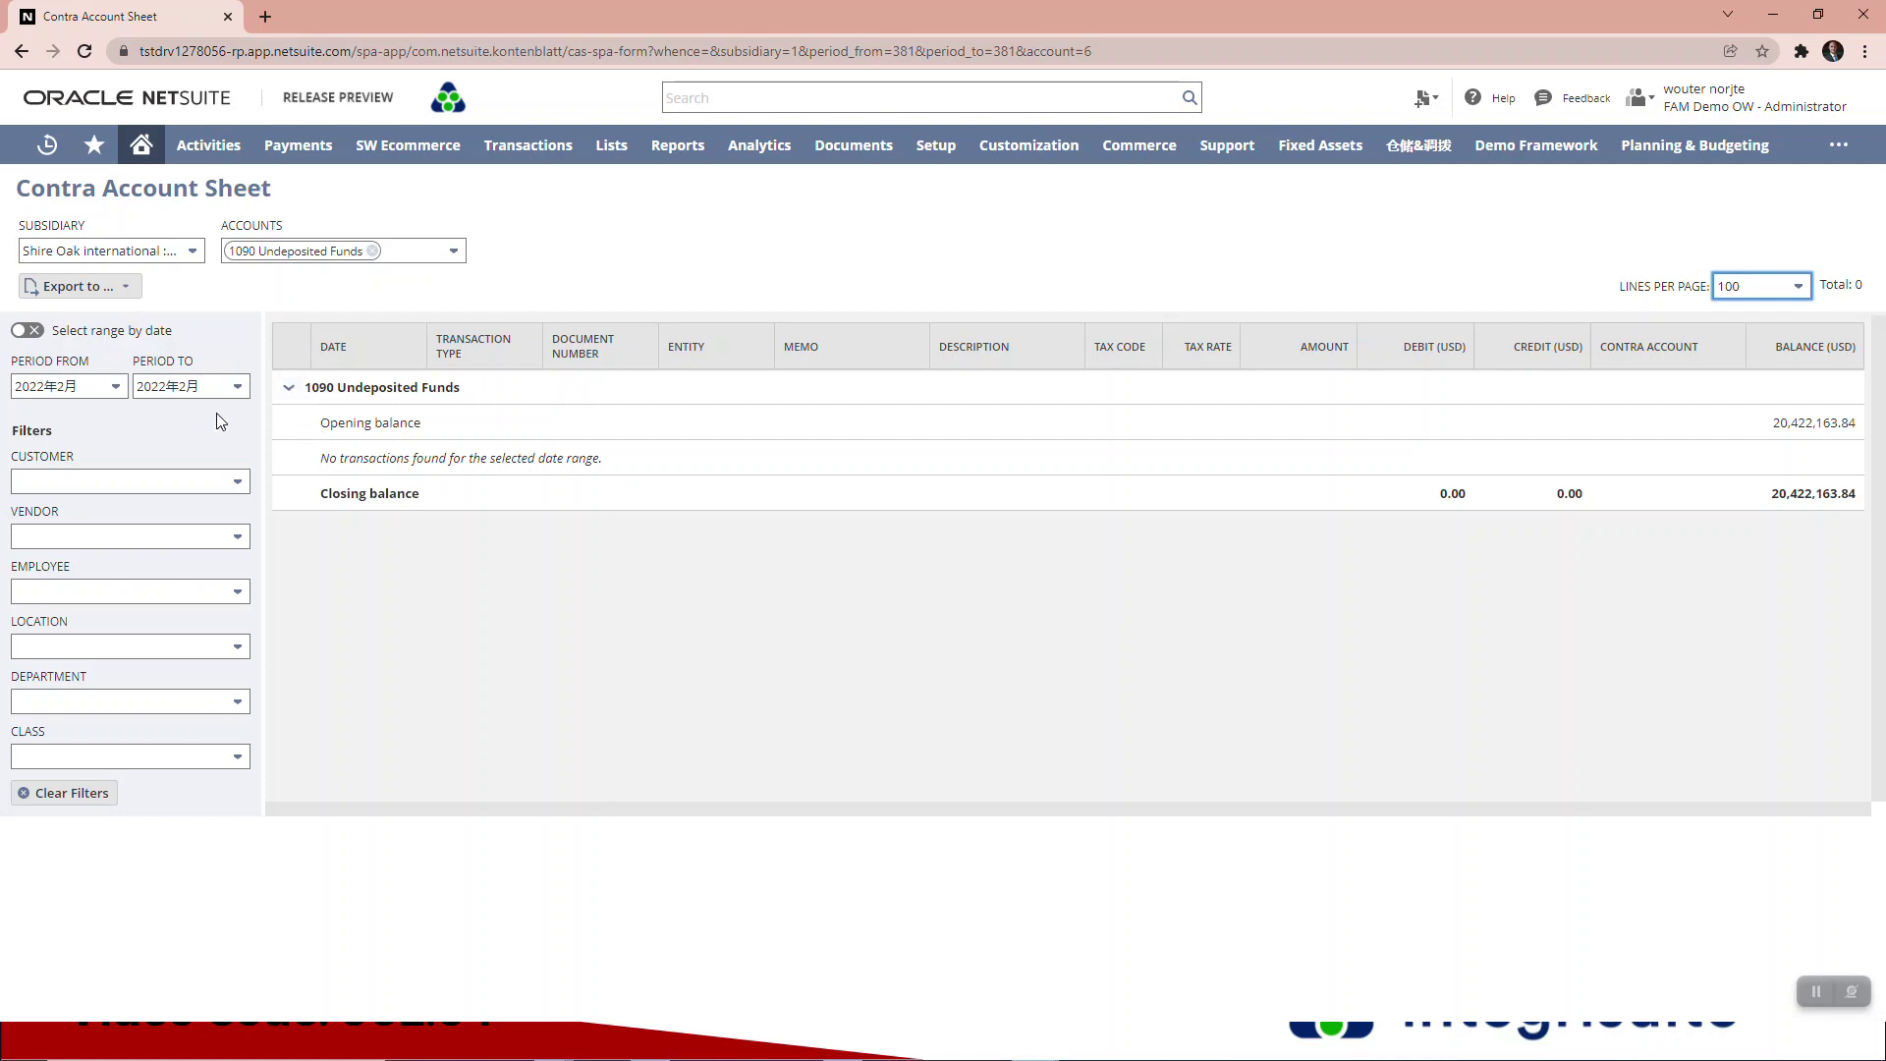
Set the report's starting period to Jan 2014
click(114, 388)
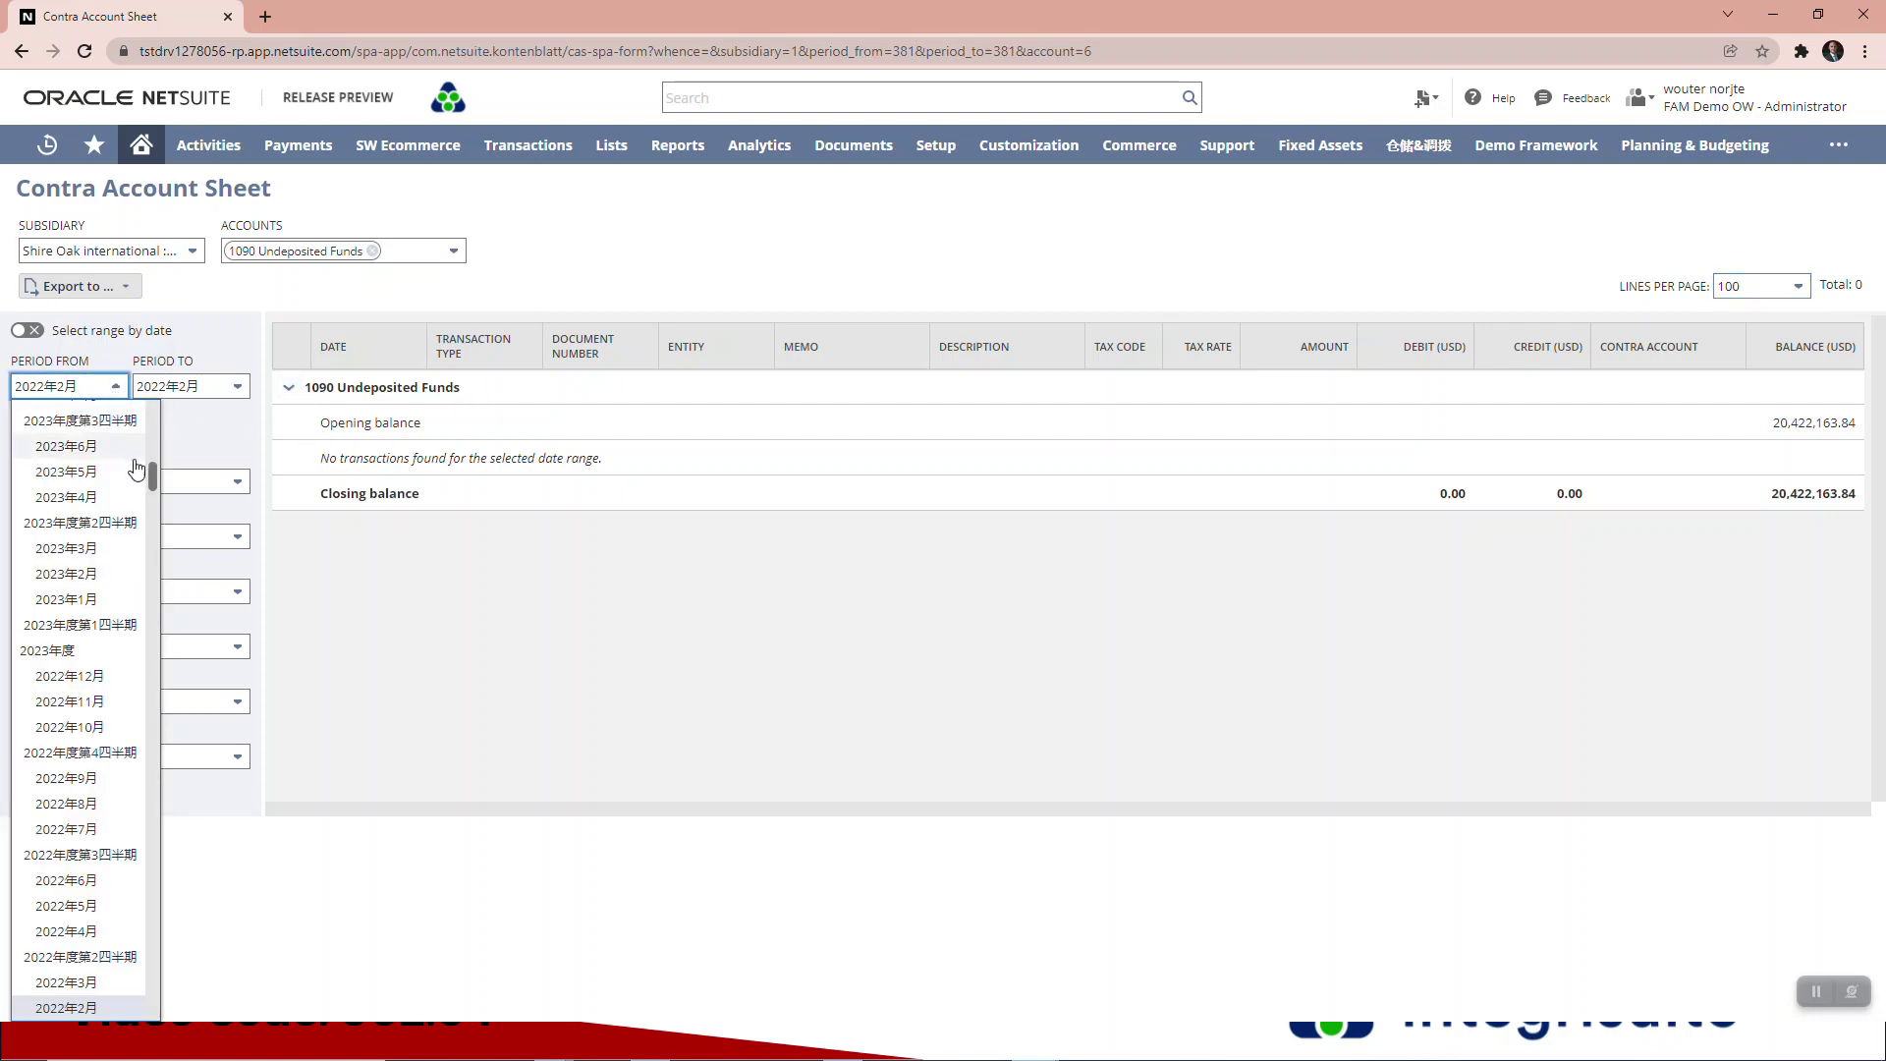
scroll(151, 497, down, 1)
drag(151, 497, 131, 709)
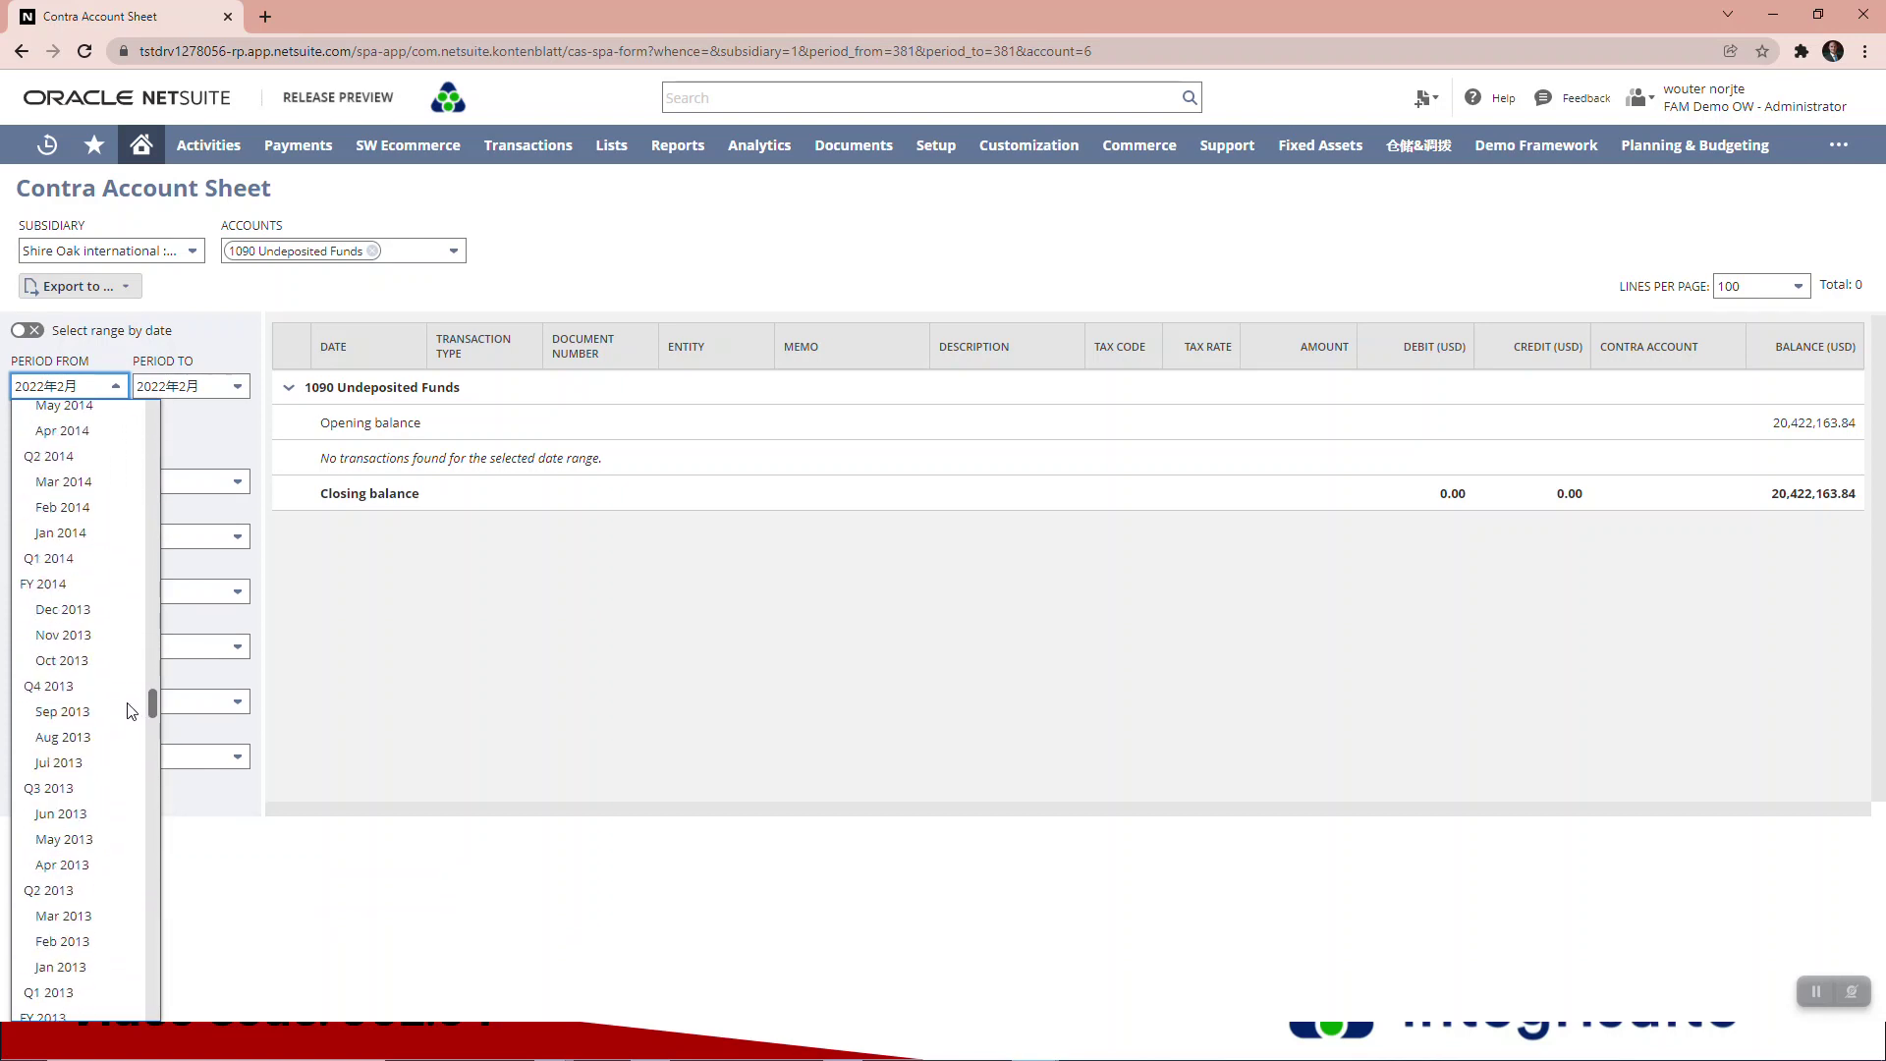
click(61, 532)
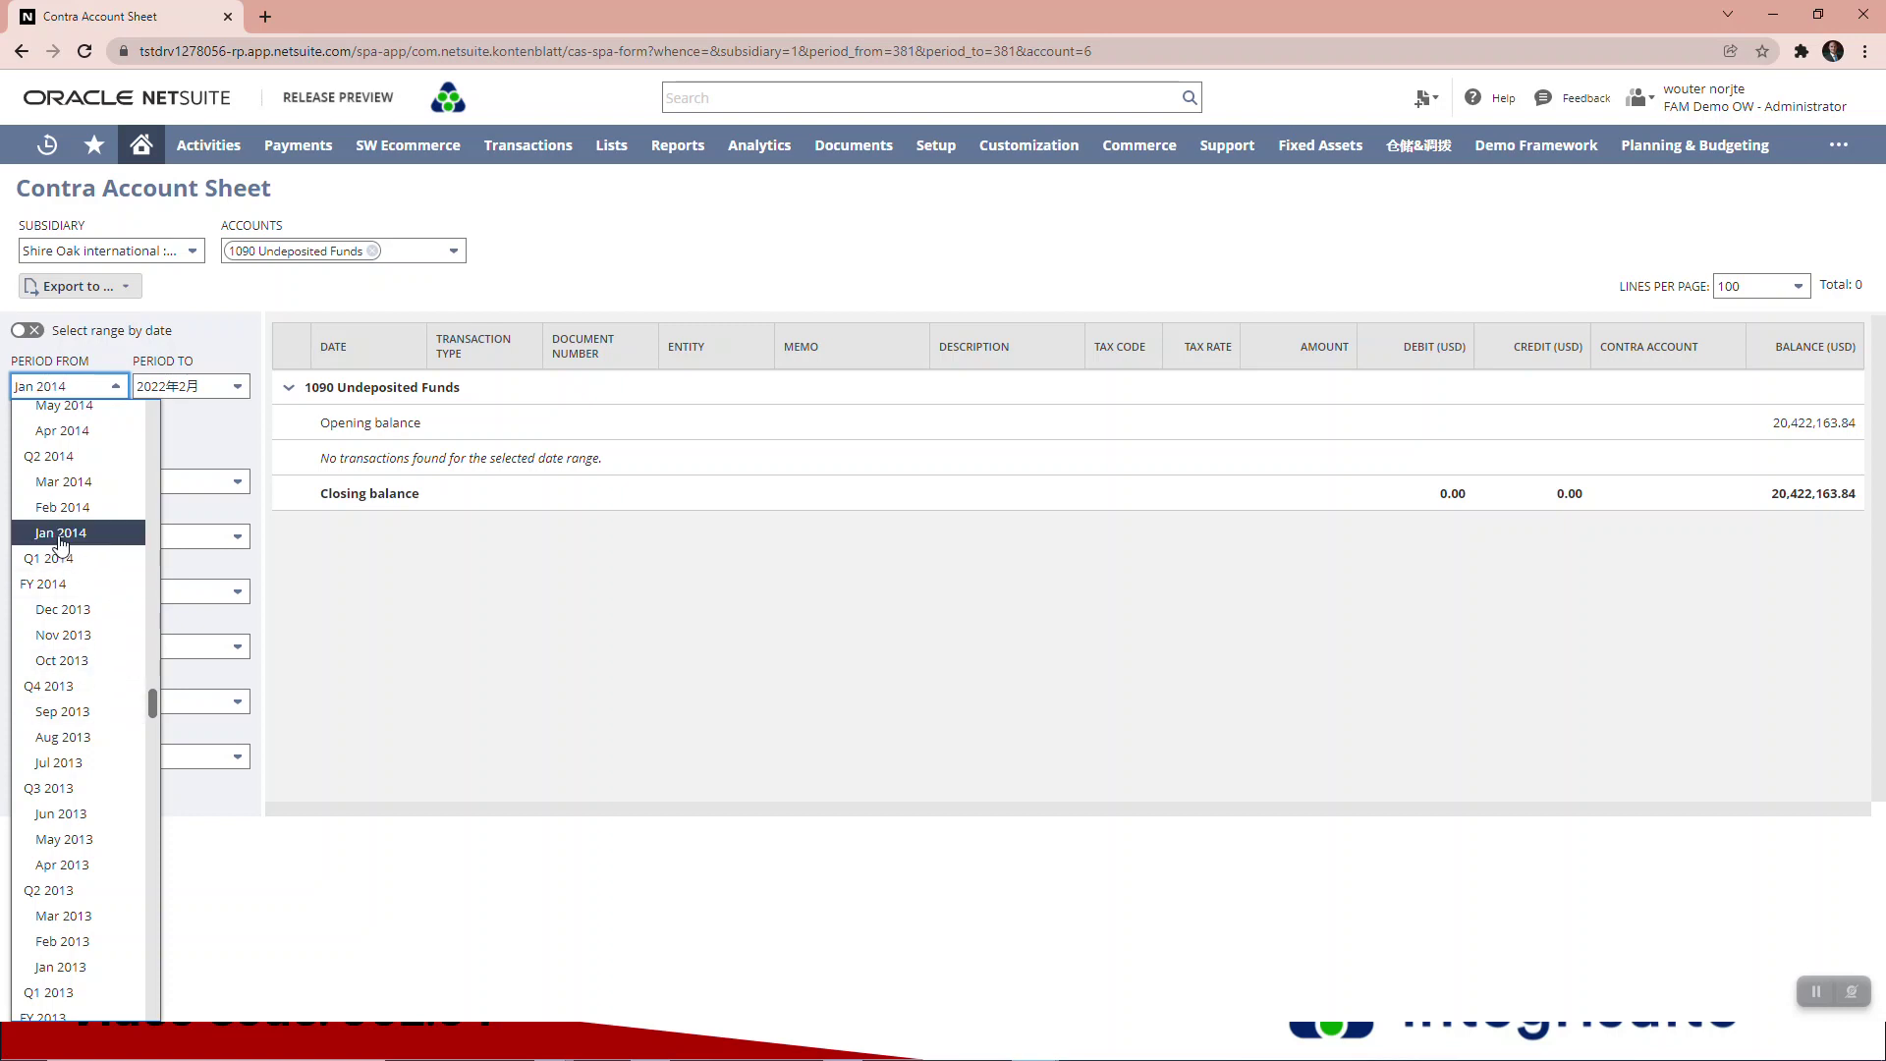
Try to set the report's ending period to Apr 2015
click(211, 388)
scroll(205, 492, down, 15)
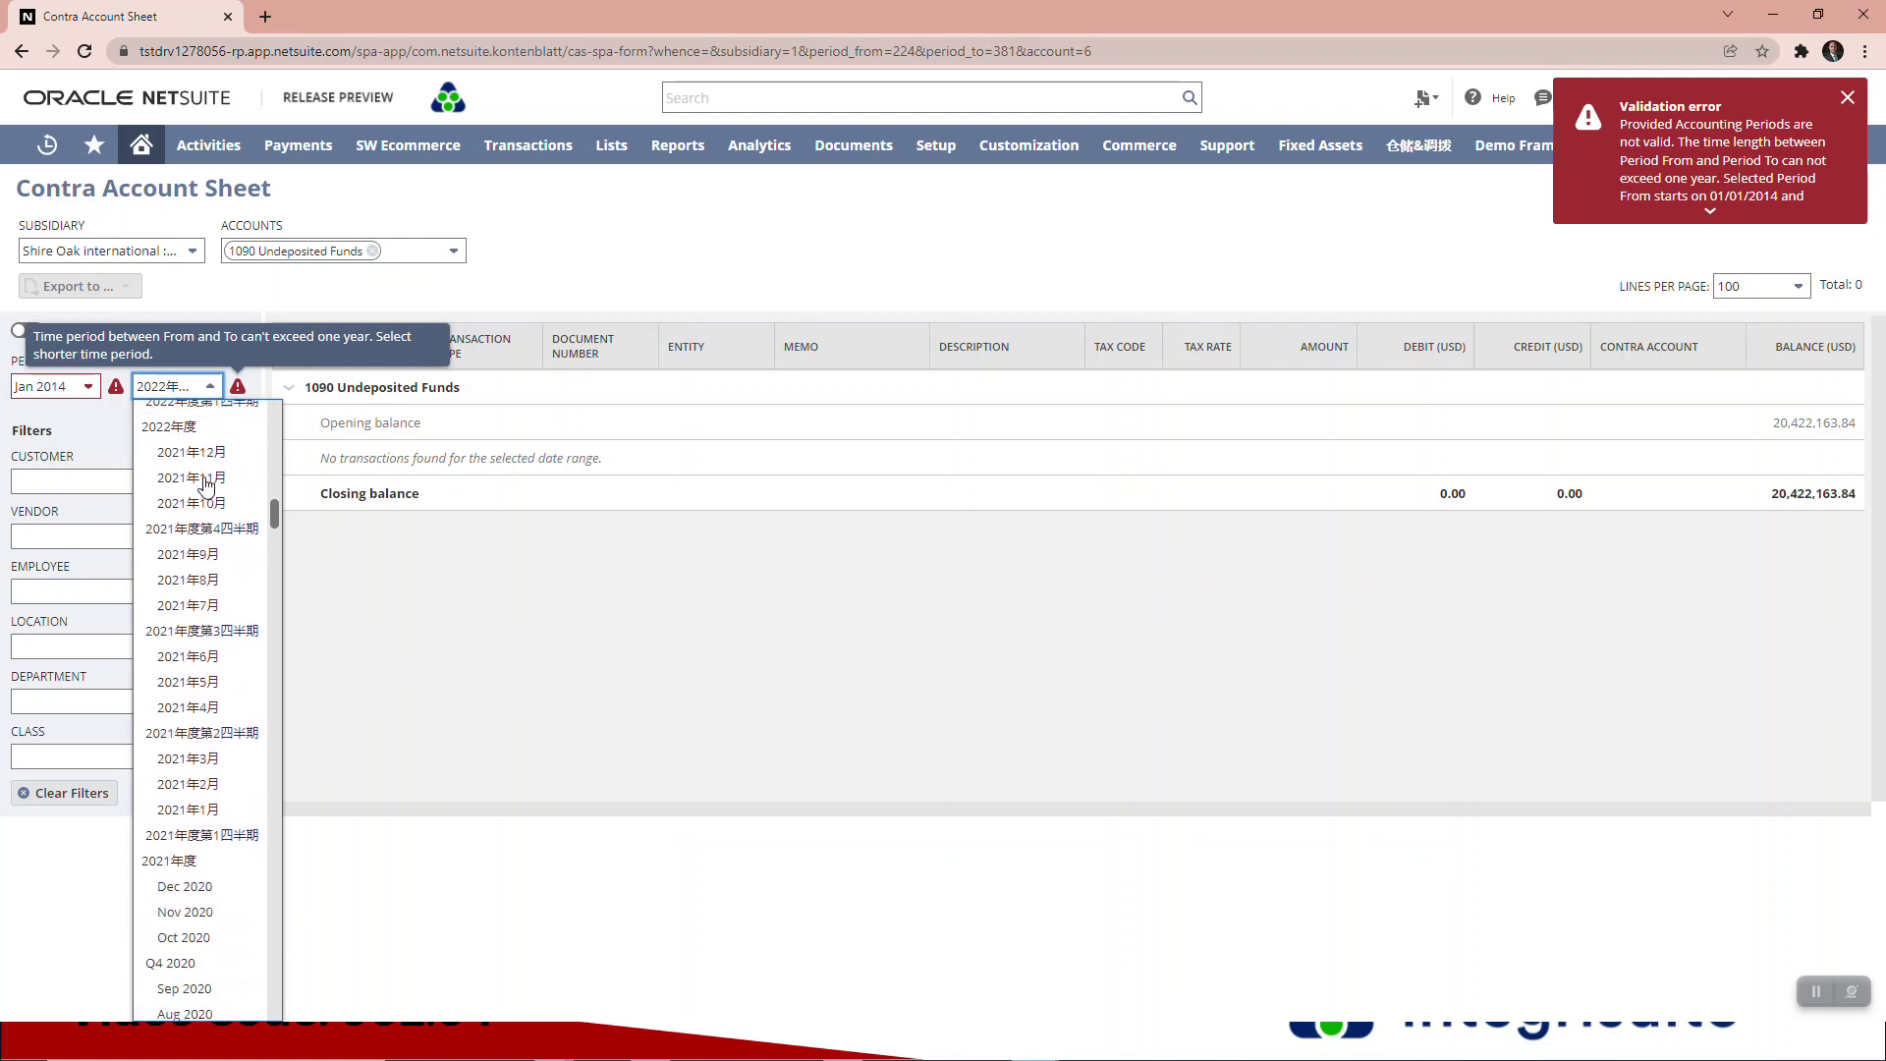
scroll(204, 491, down, 15)
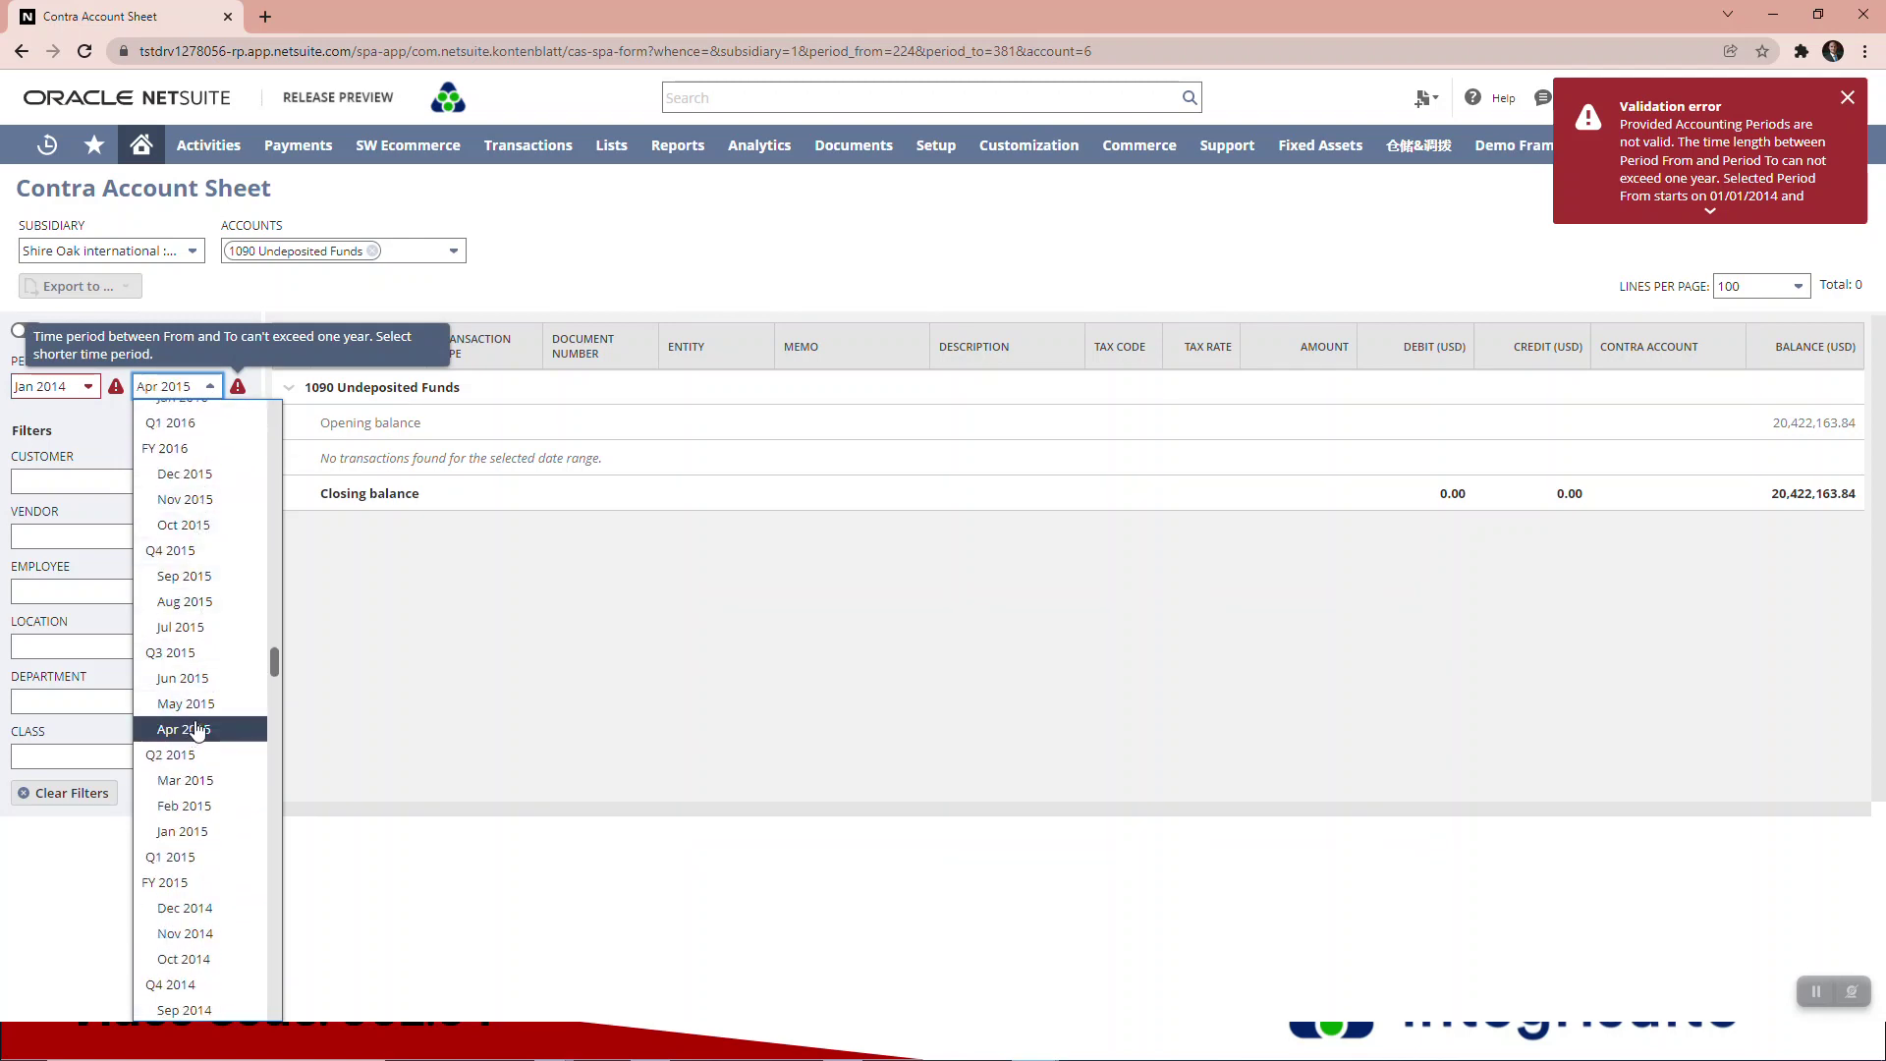
click(184, 729)
key(Tab)
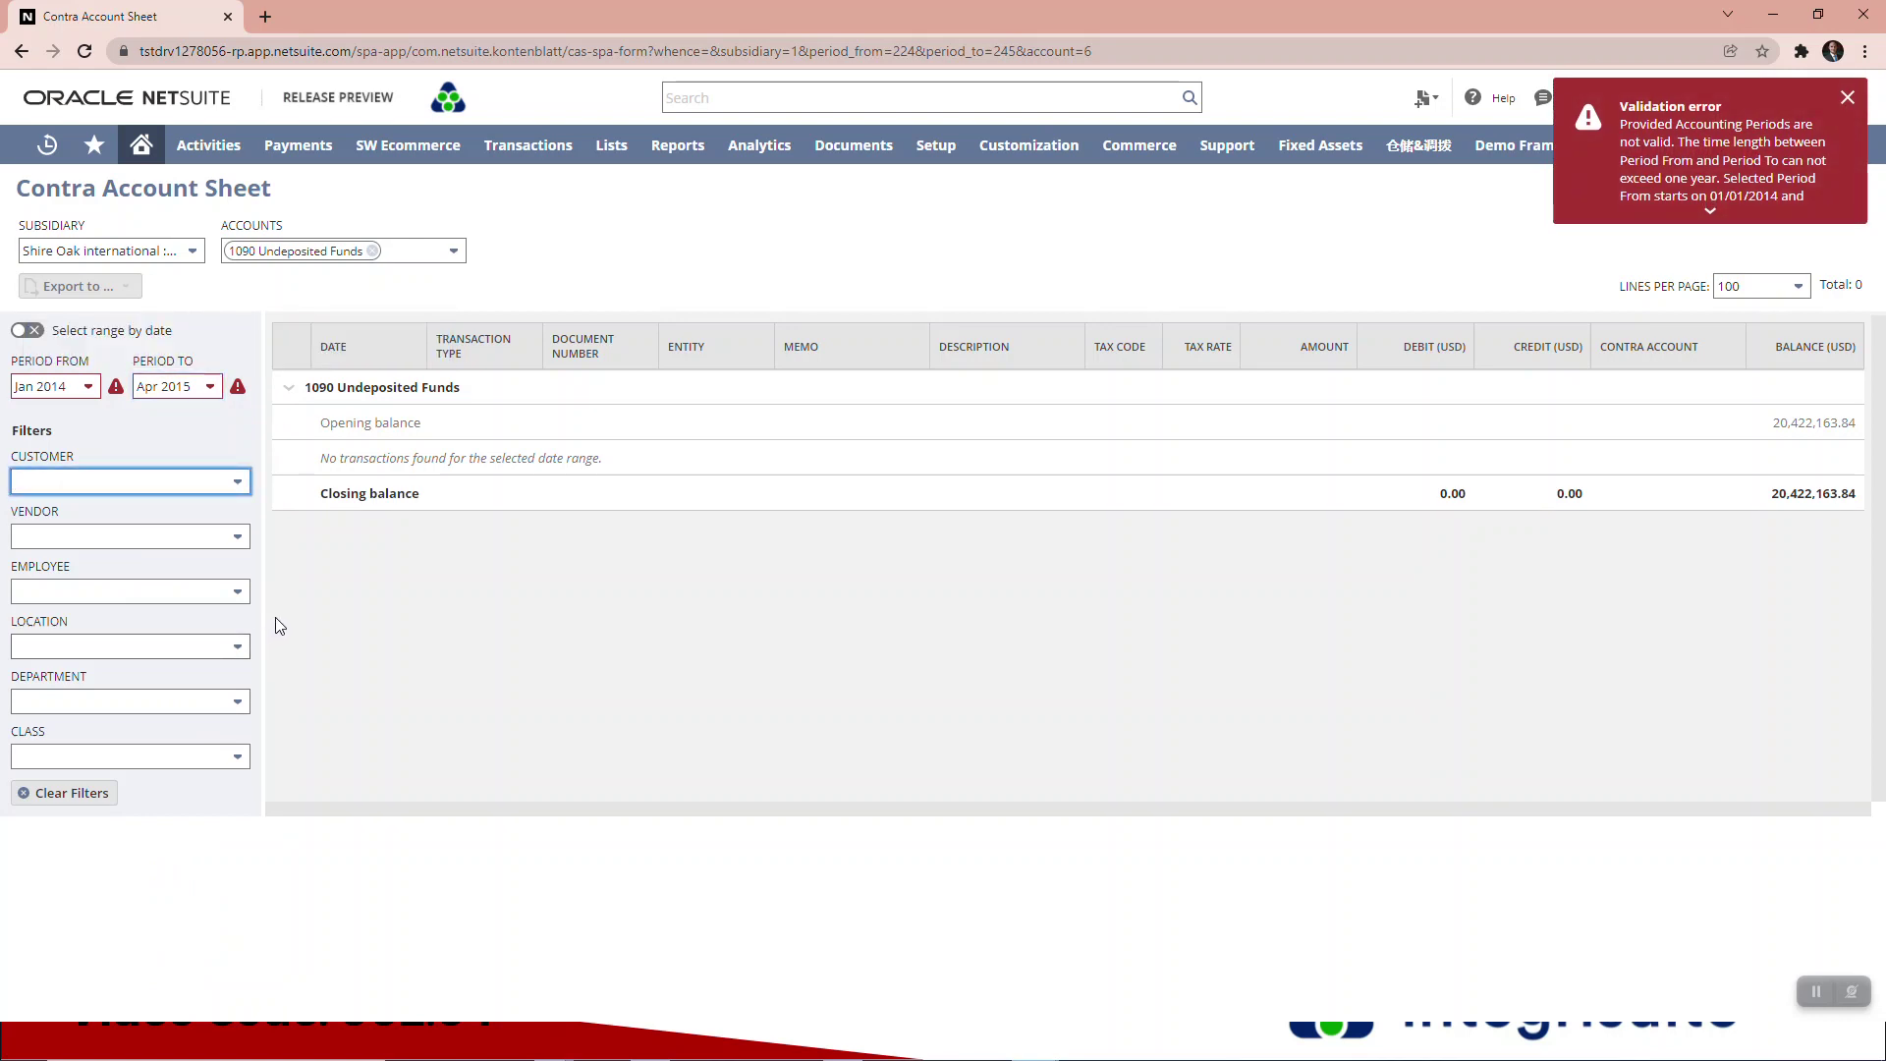
click(1851, 992)
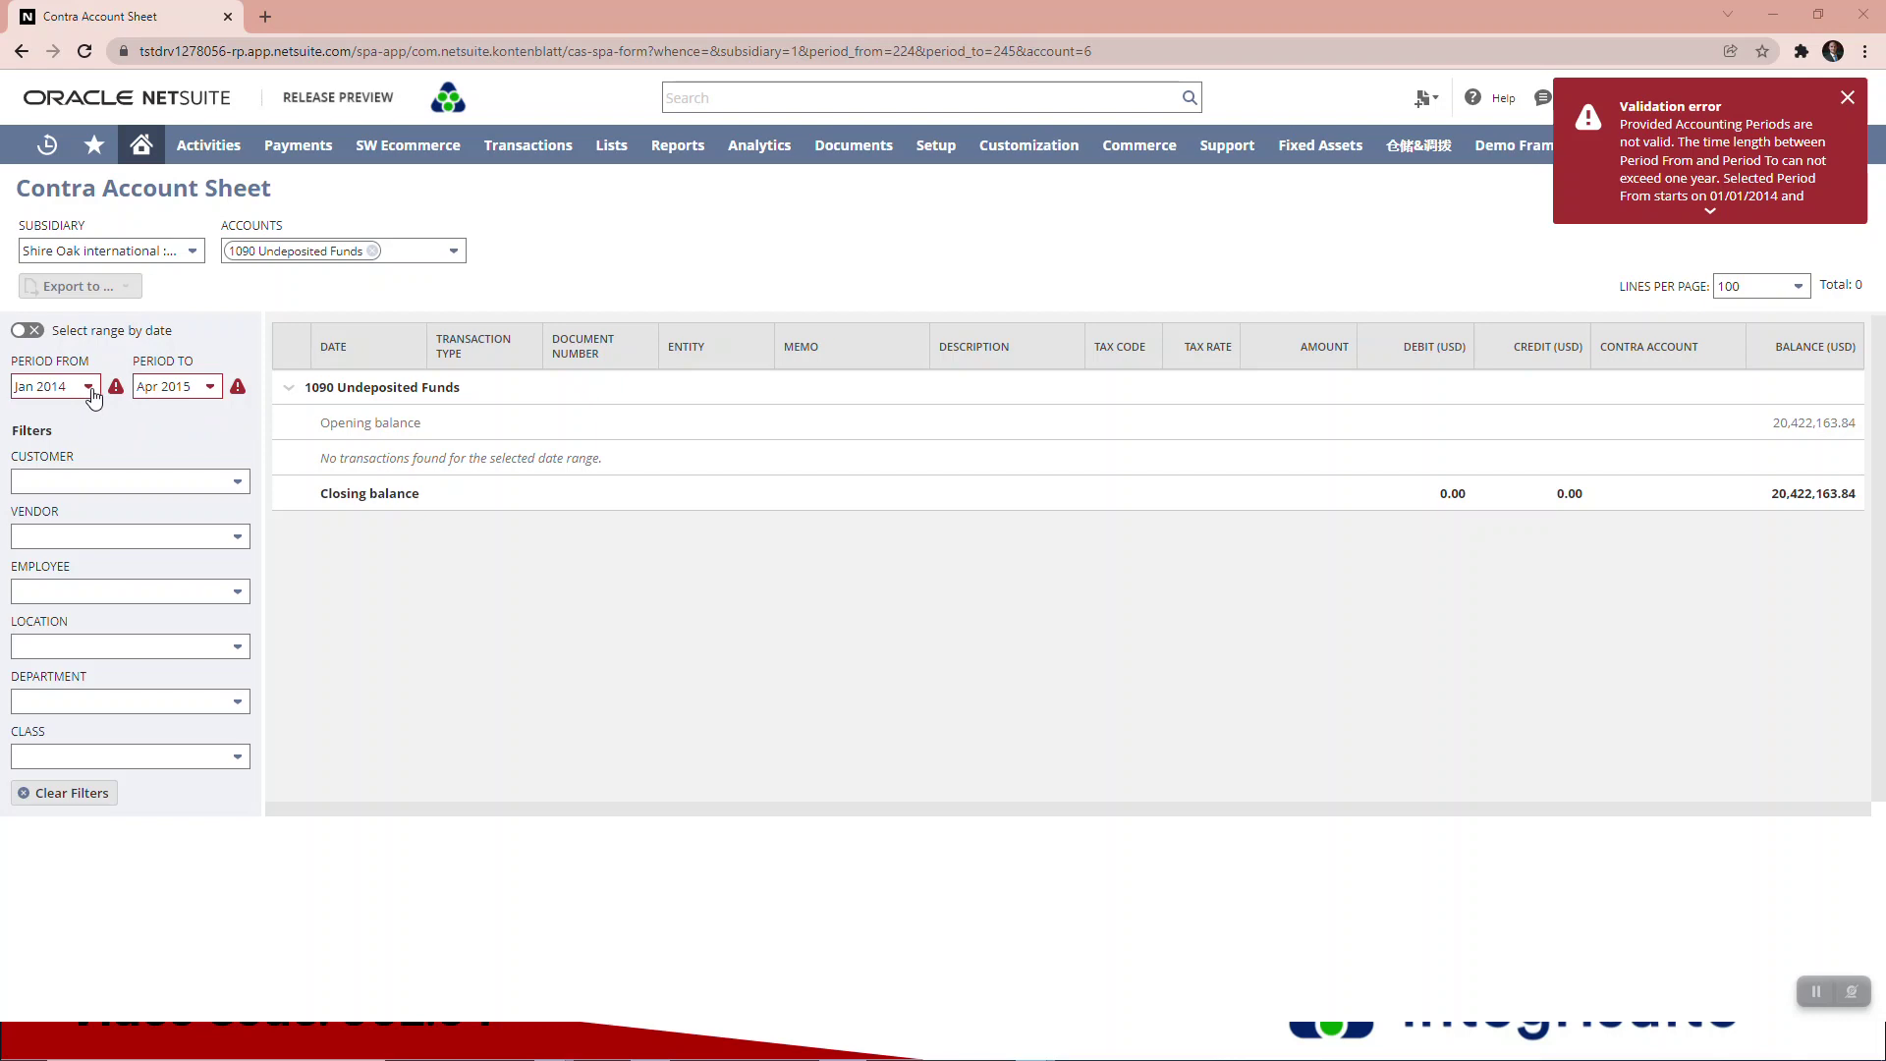
Set the report's ending period to Dec 2014
click(211, 390)
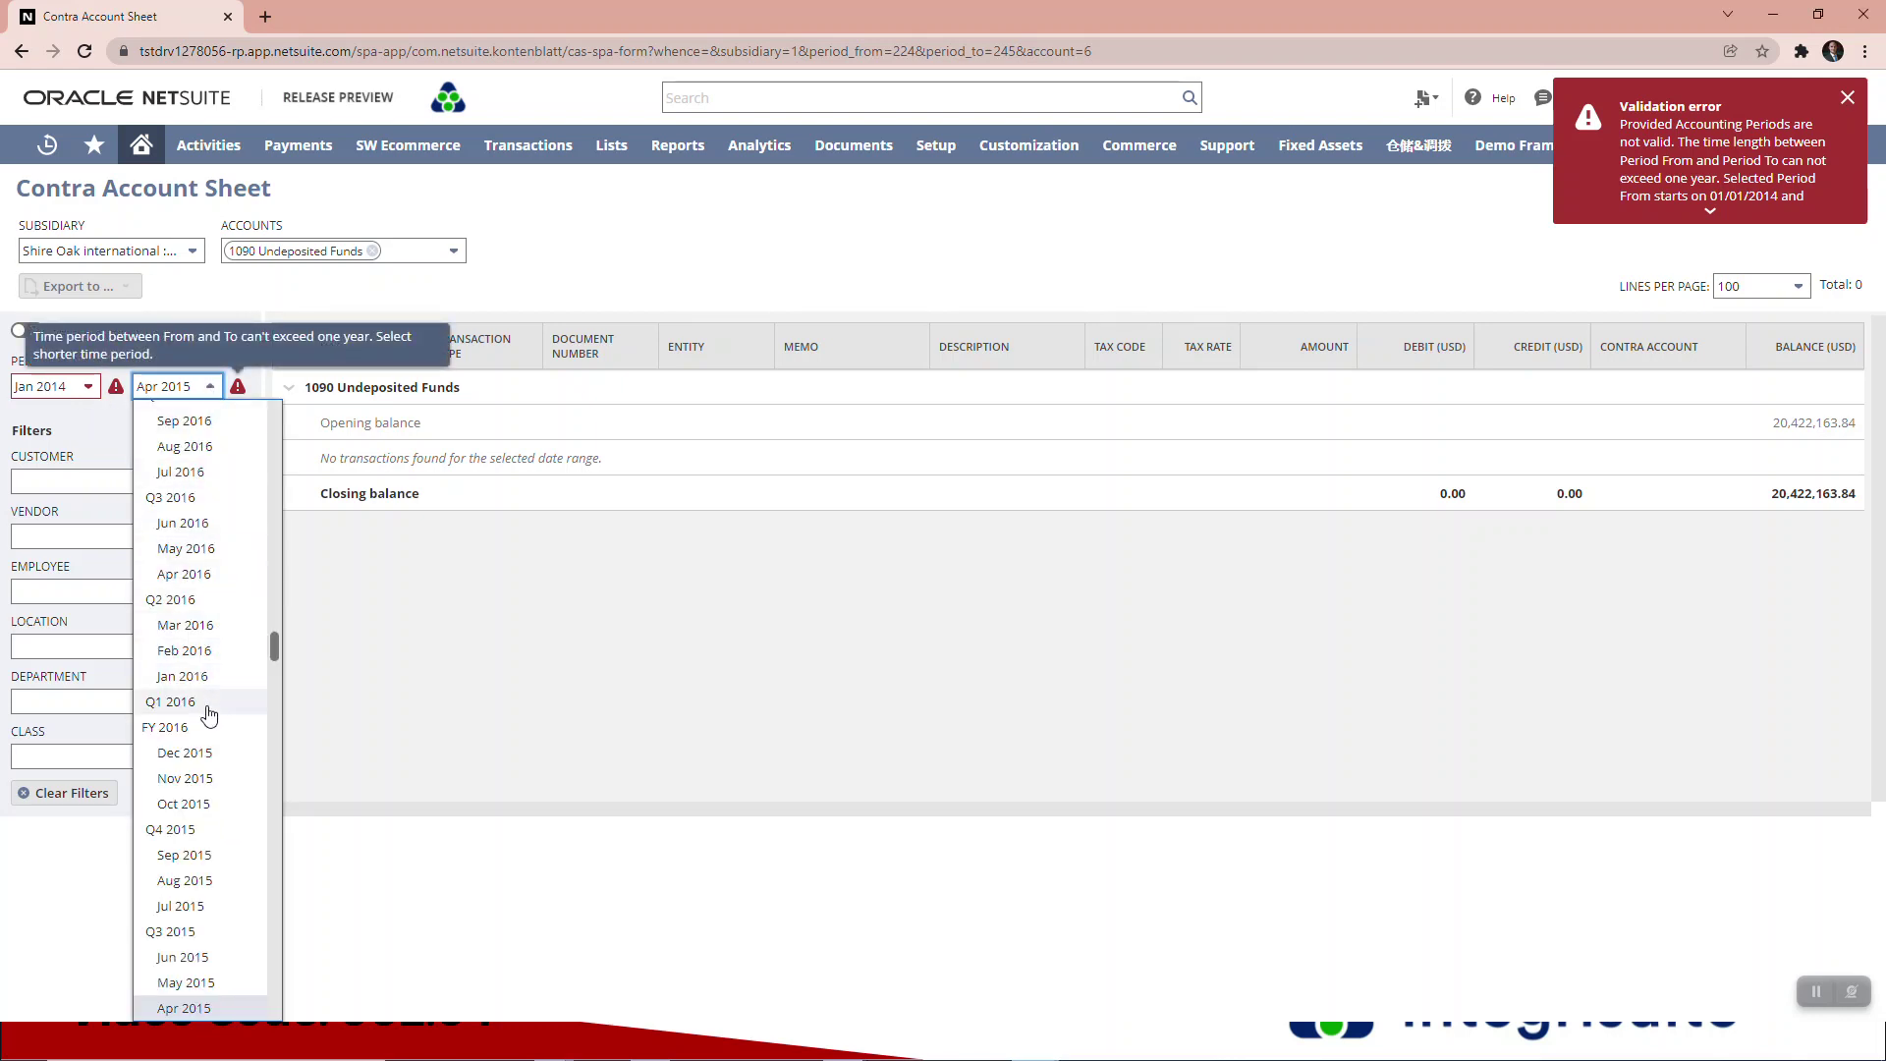
scroll(209, 702, down, 2)
scroll(208, 714, down, 2)
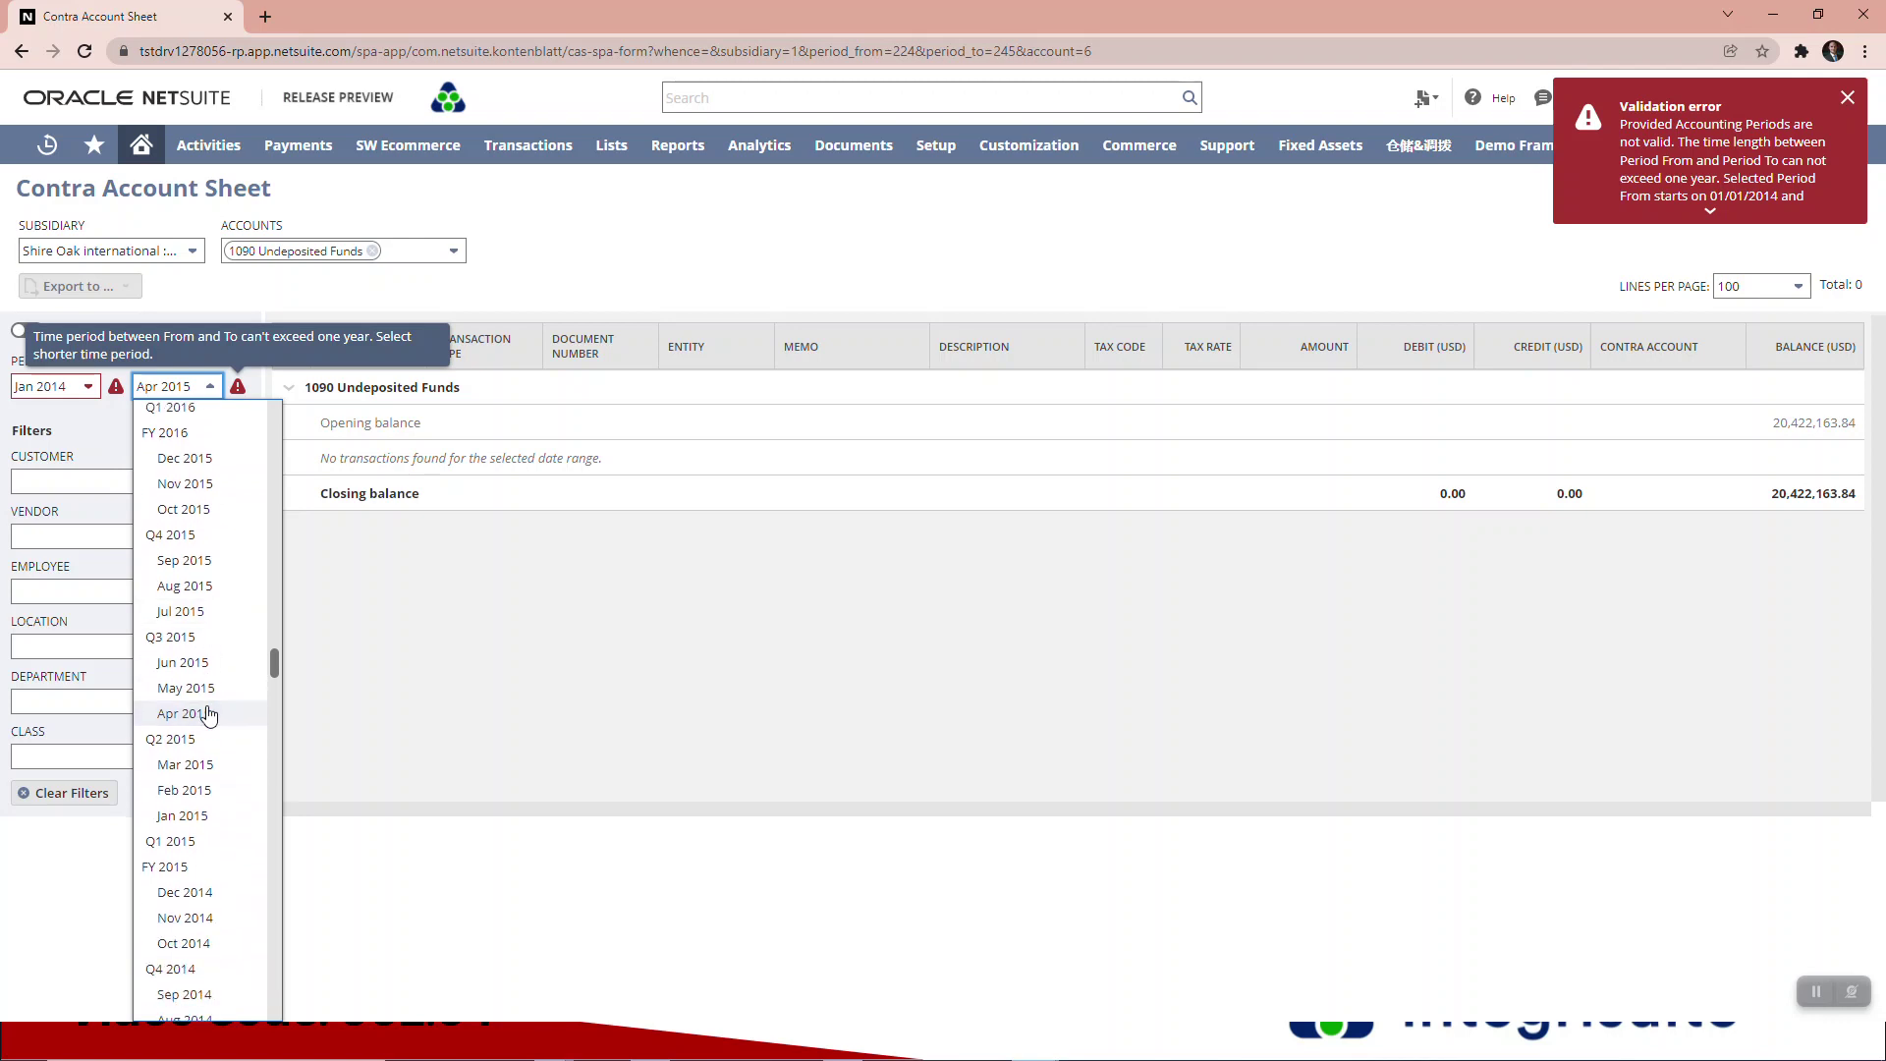
click(209, 798)
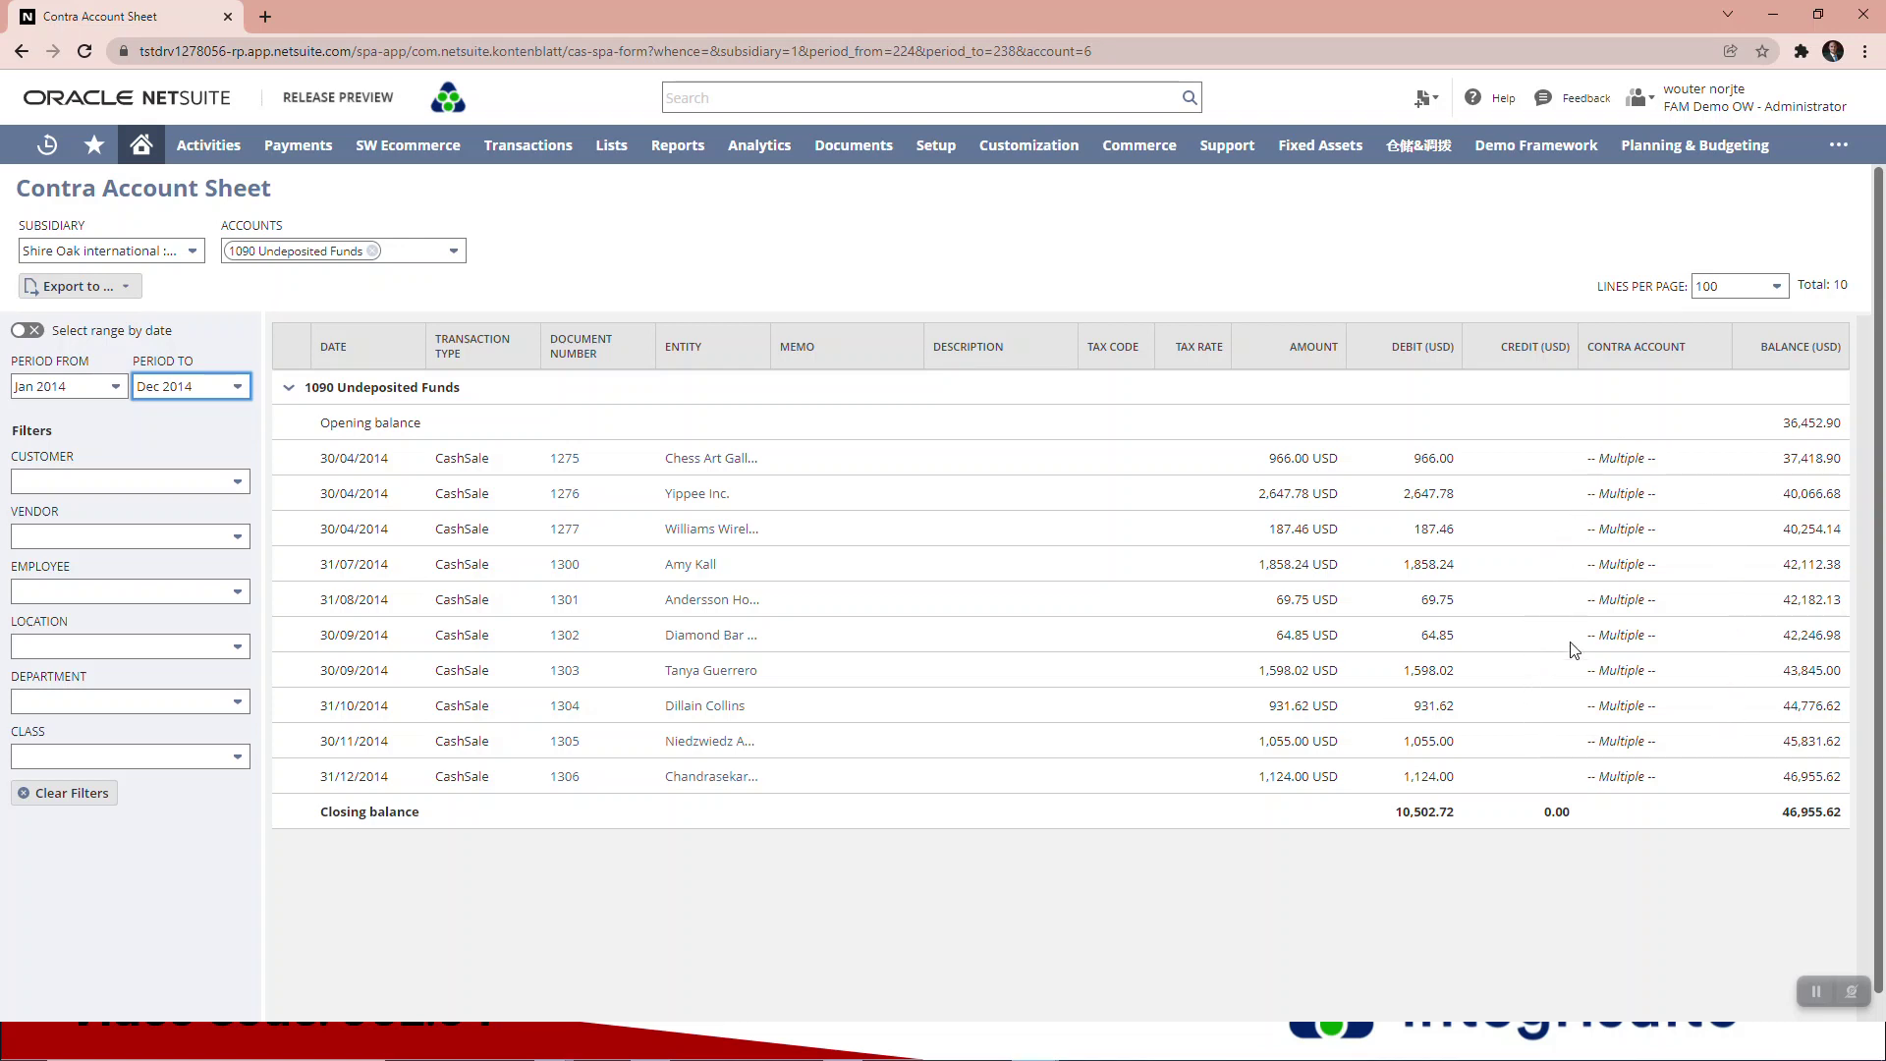
Export the contra account report as CSV and open the downloaded file in Excel
click(125, 290)
click(39, 346)
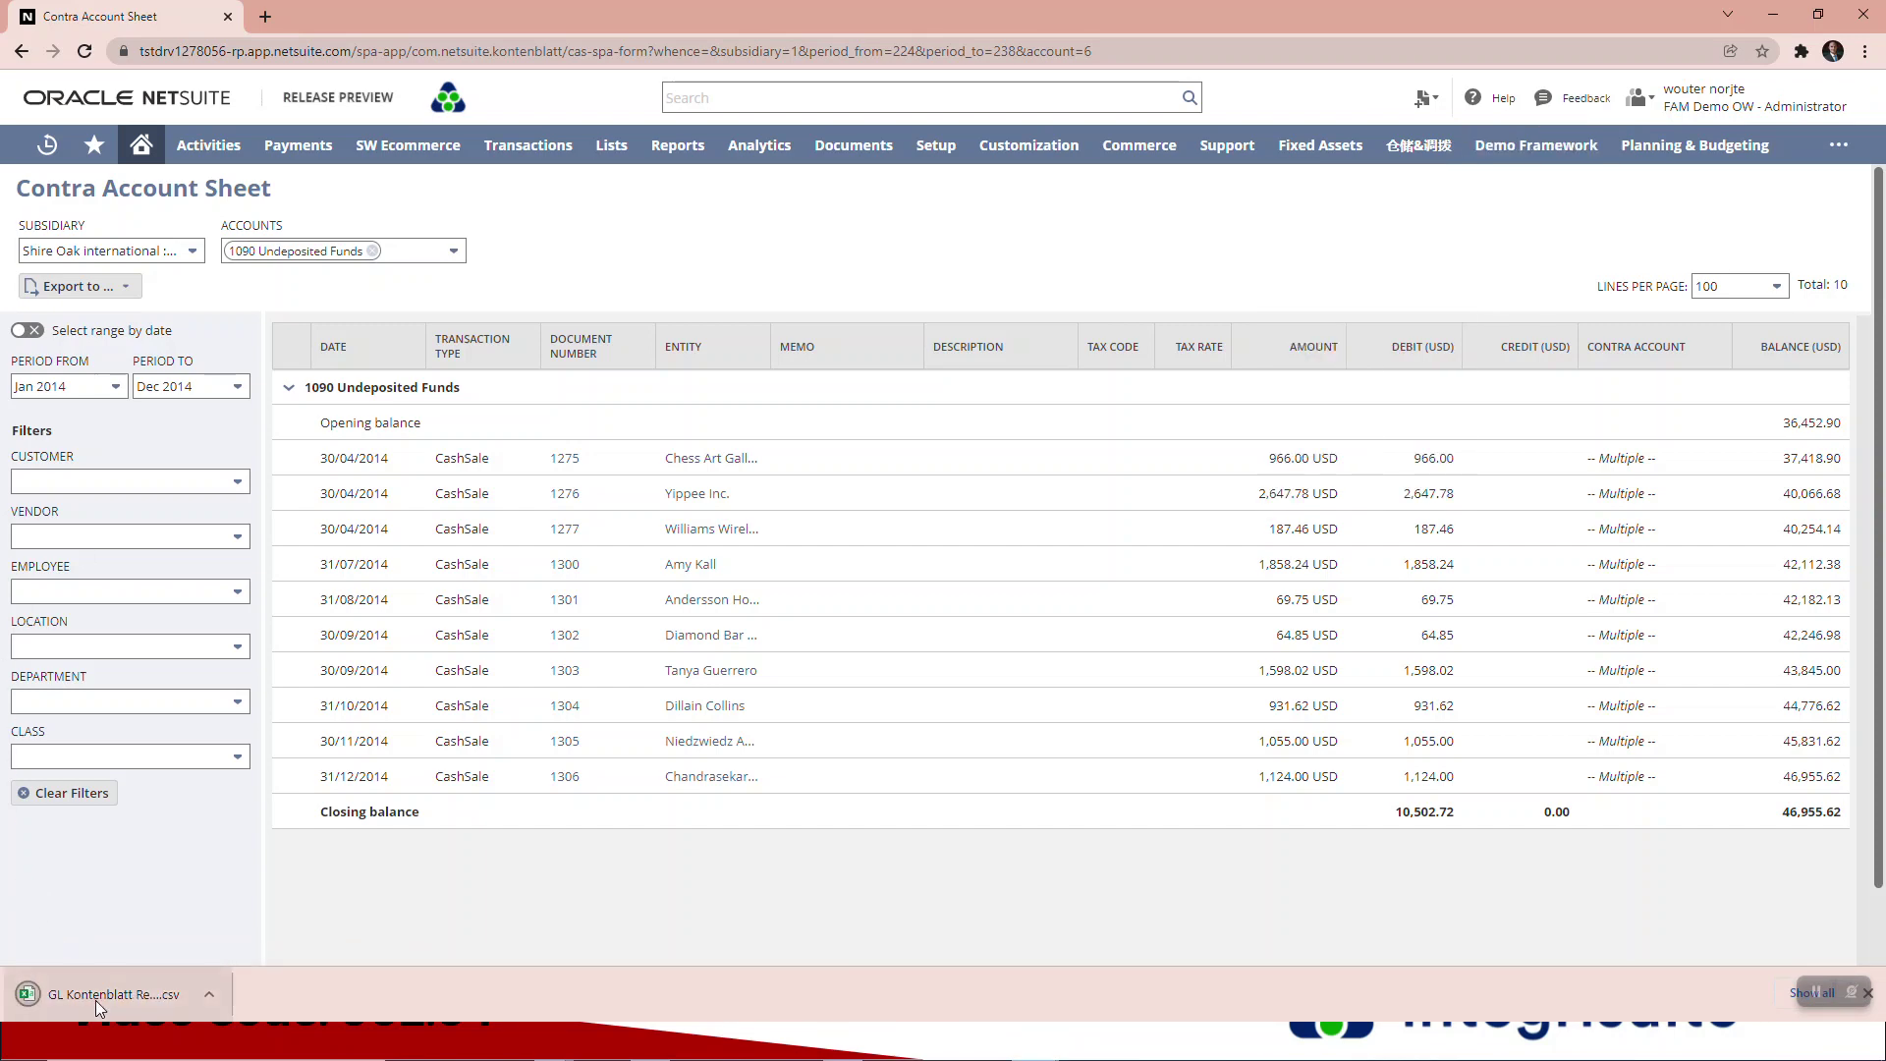
click(96, 994)
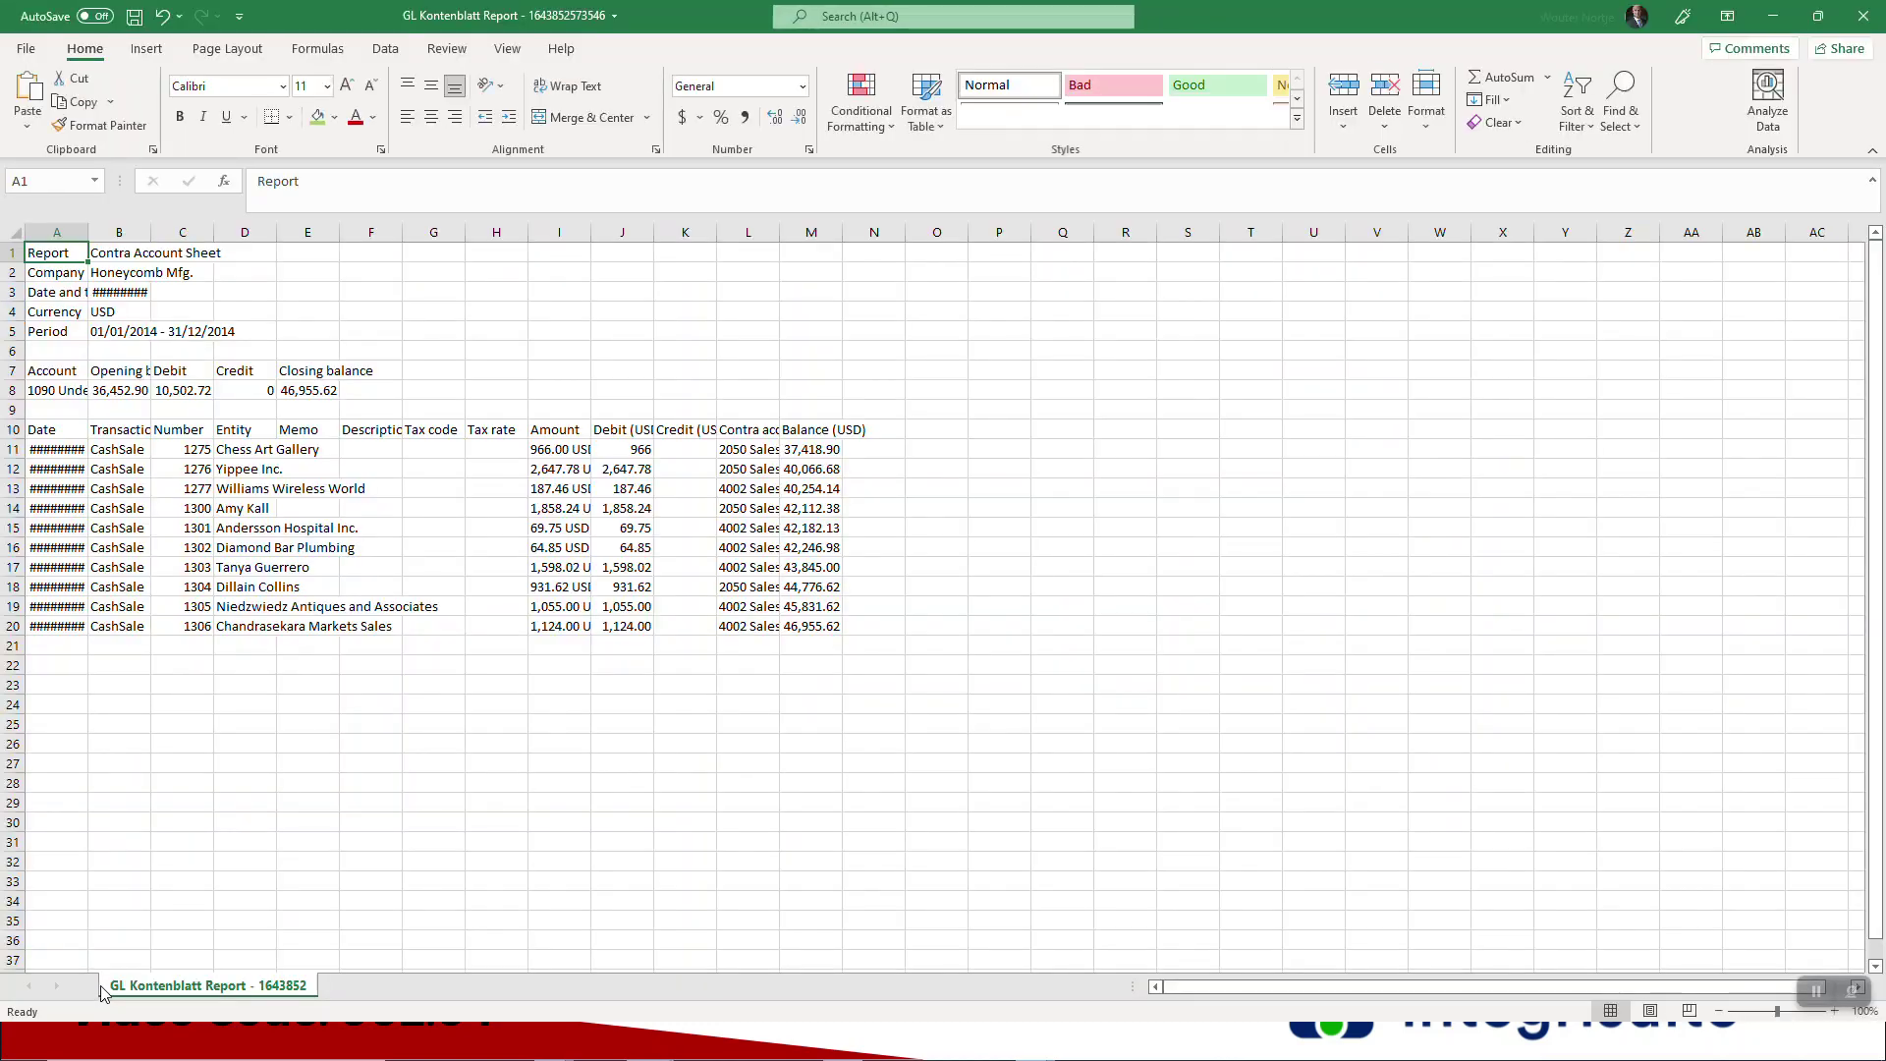
Auto-fit the widths of all columns in the exported sheet and clear the whole-sheet selection
click(13, 235)
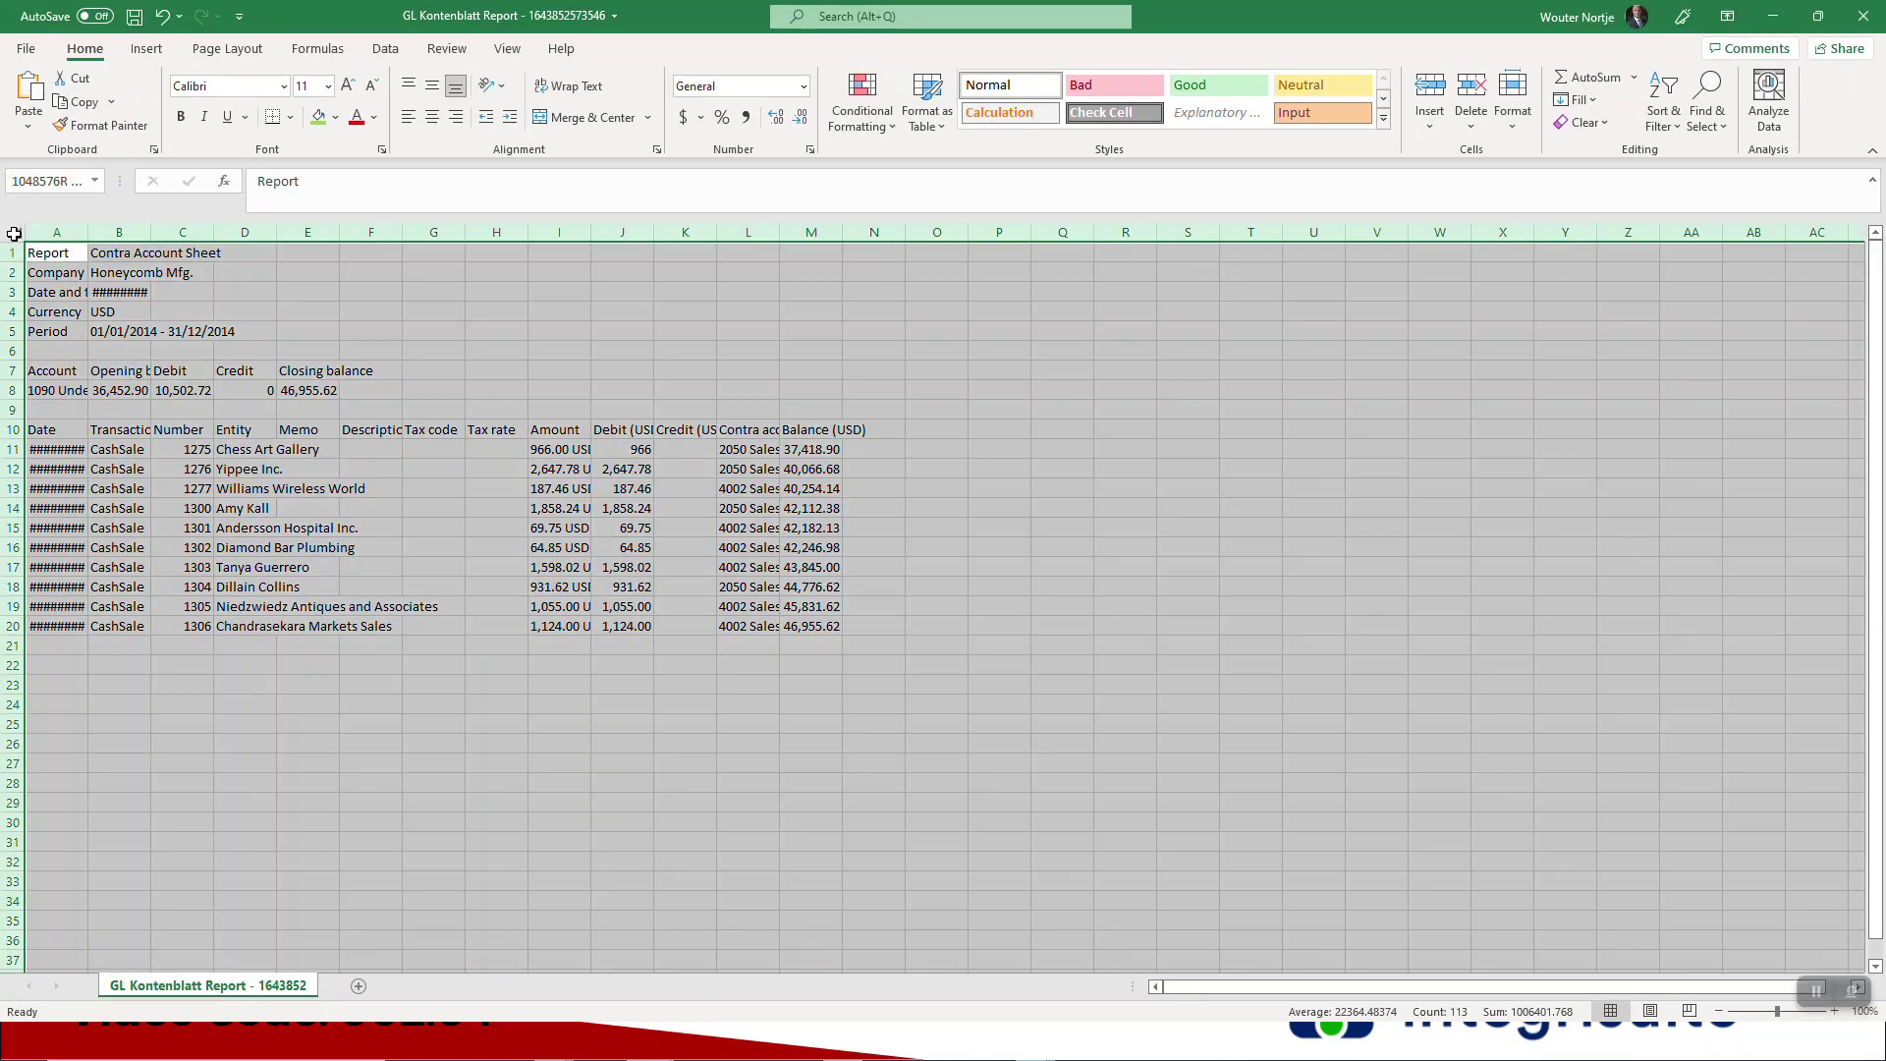
double_click(88, 232)
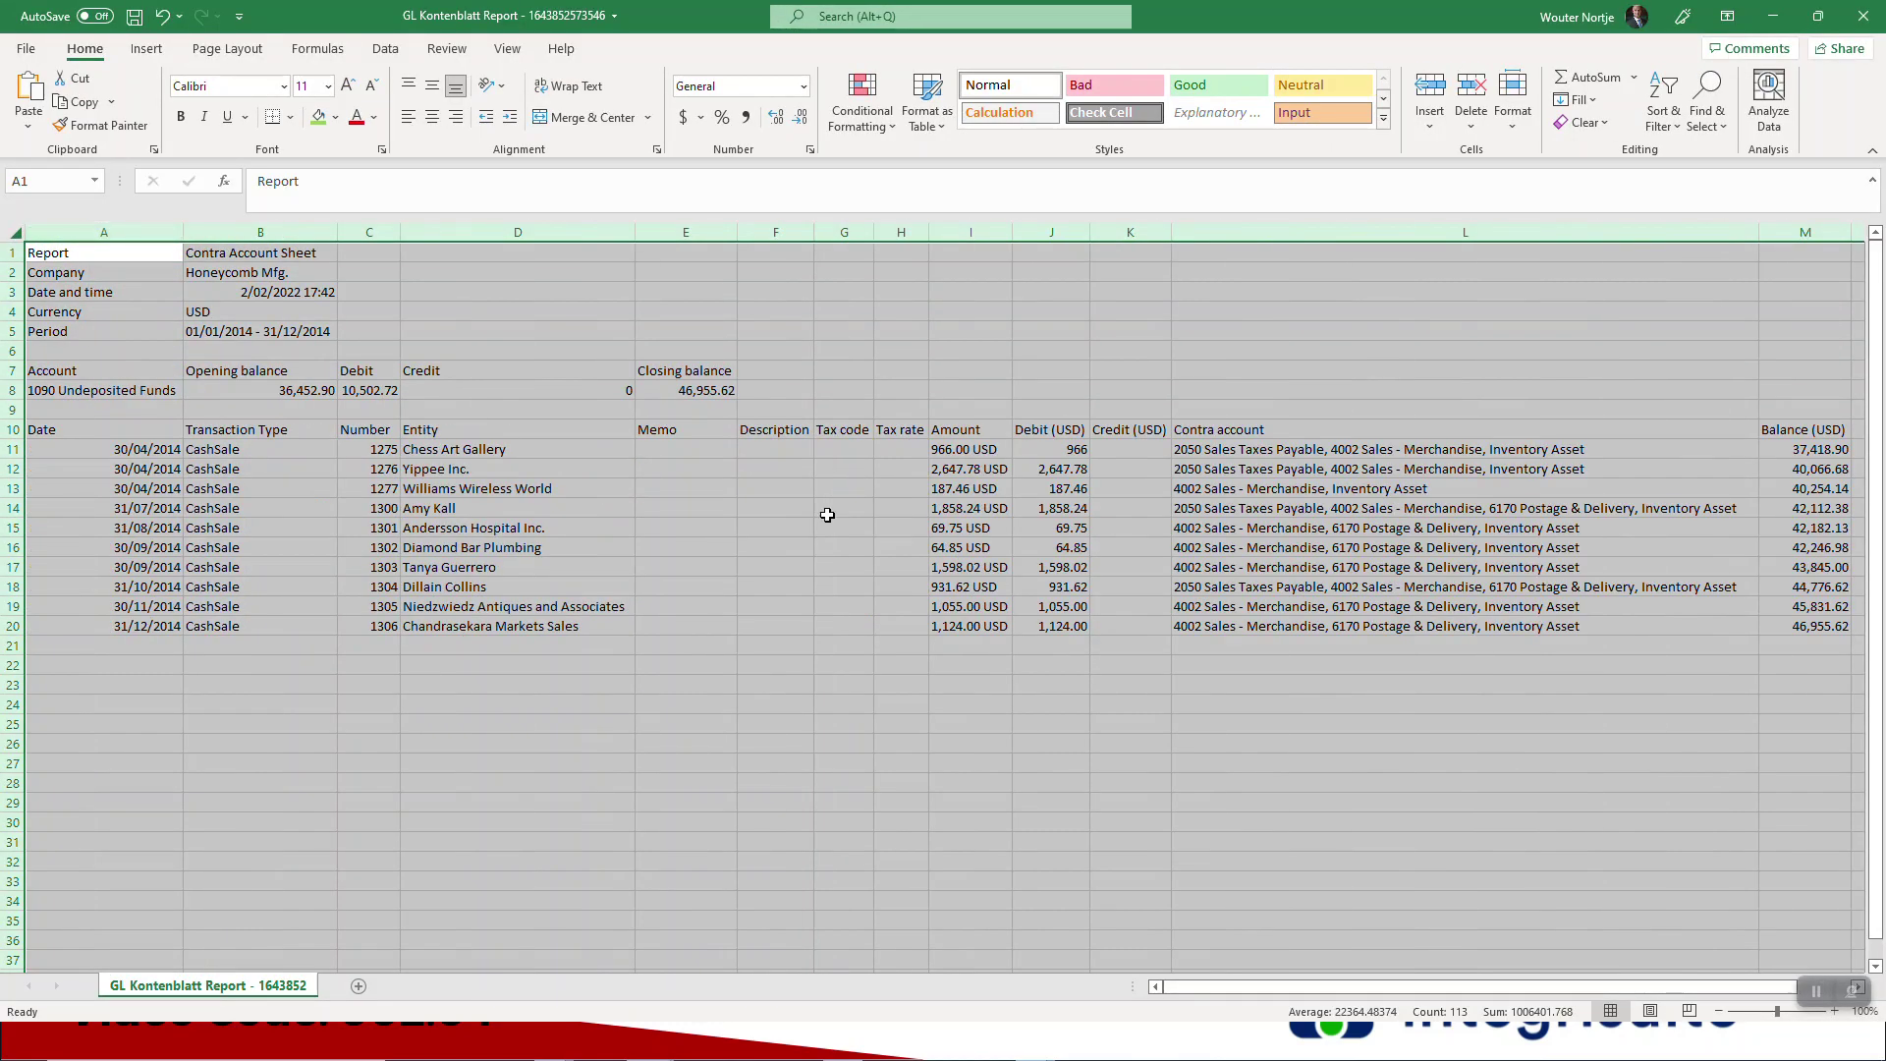
click(1079, 506)
Examine the contra account and debit entries of the exported cash sale transactions row by row
key(Right)
key(Right)
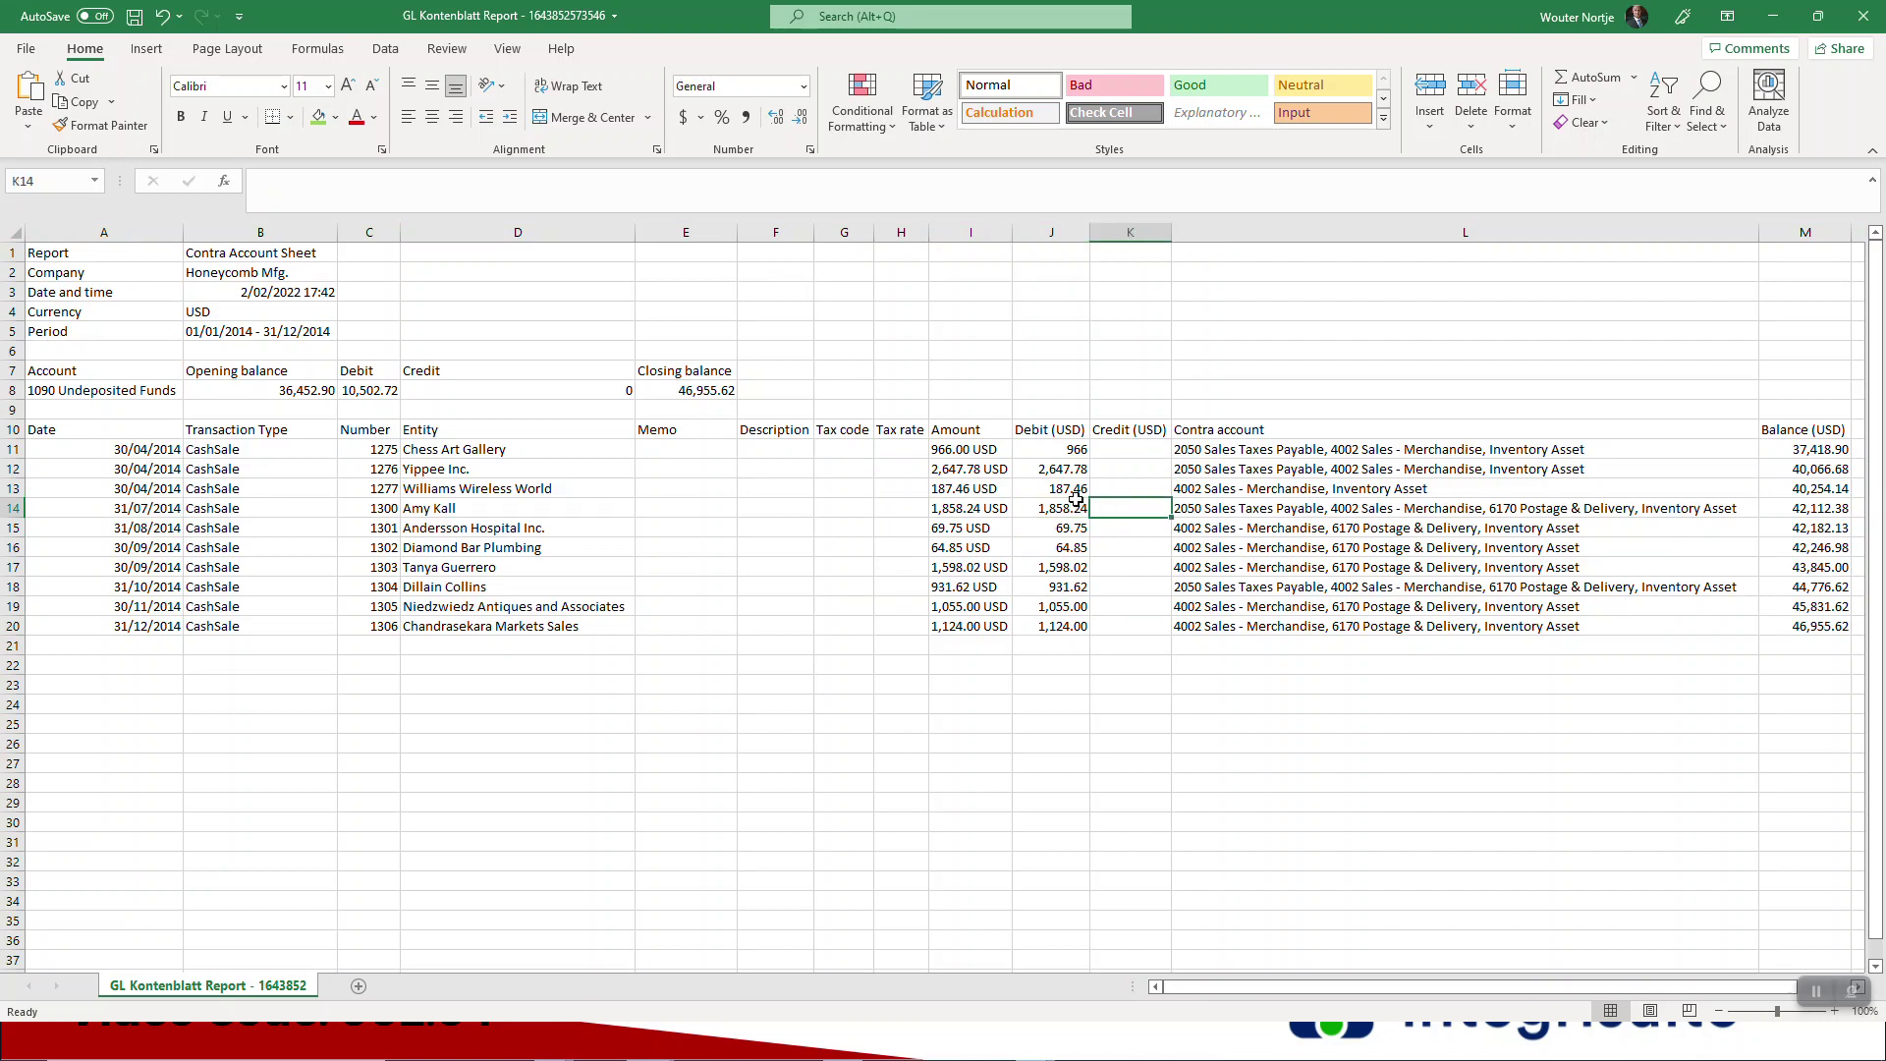
key(Up)
key(Up)
key(Up)
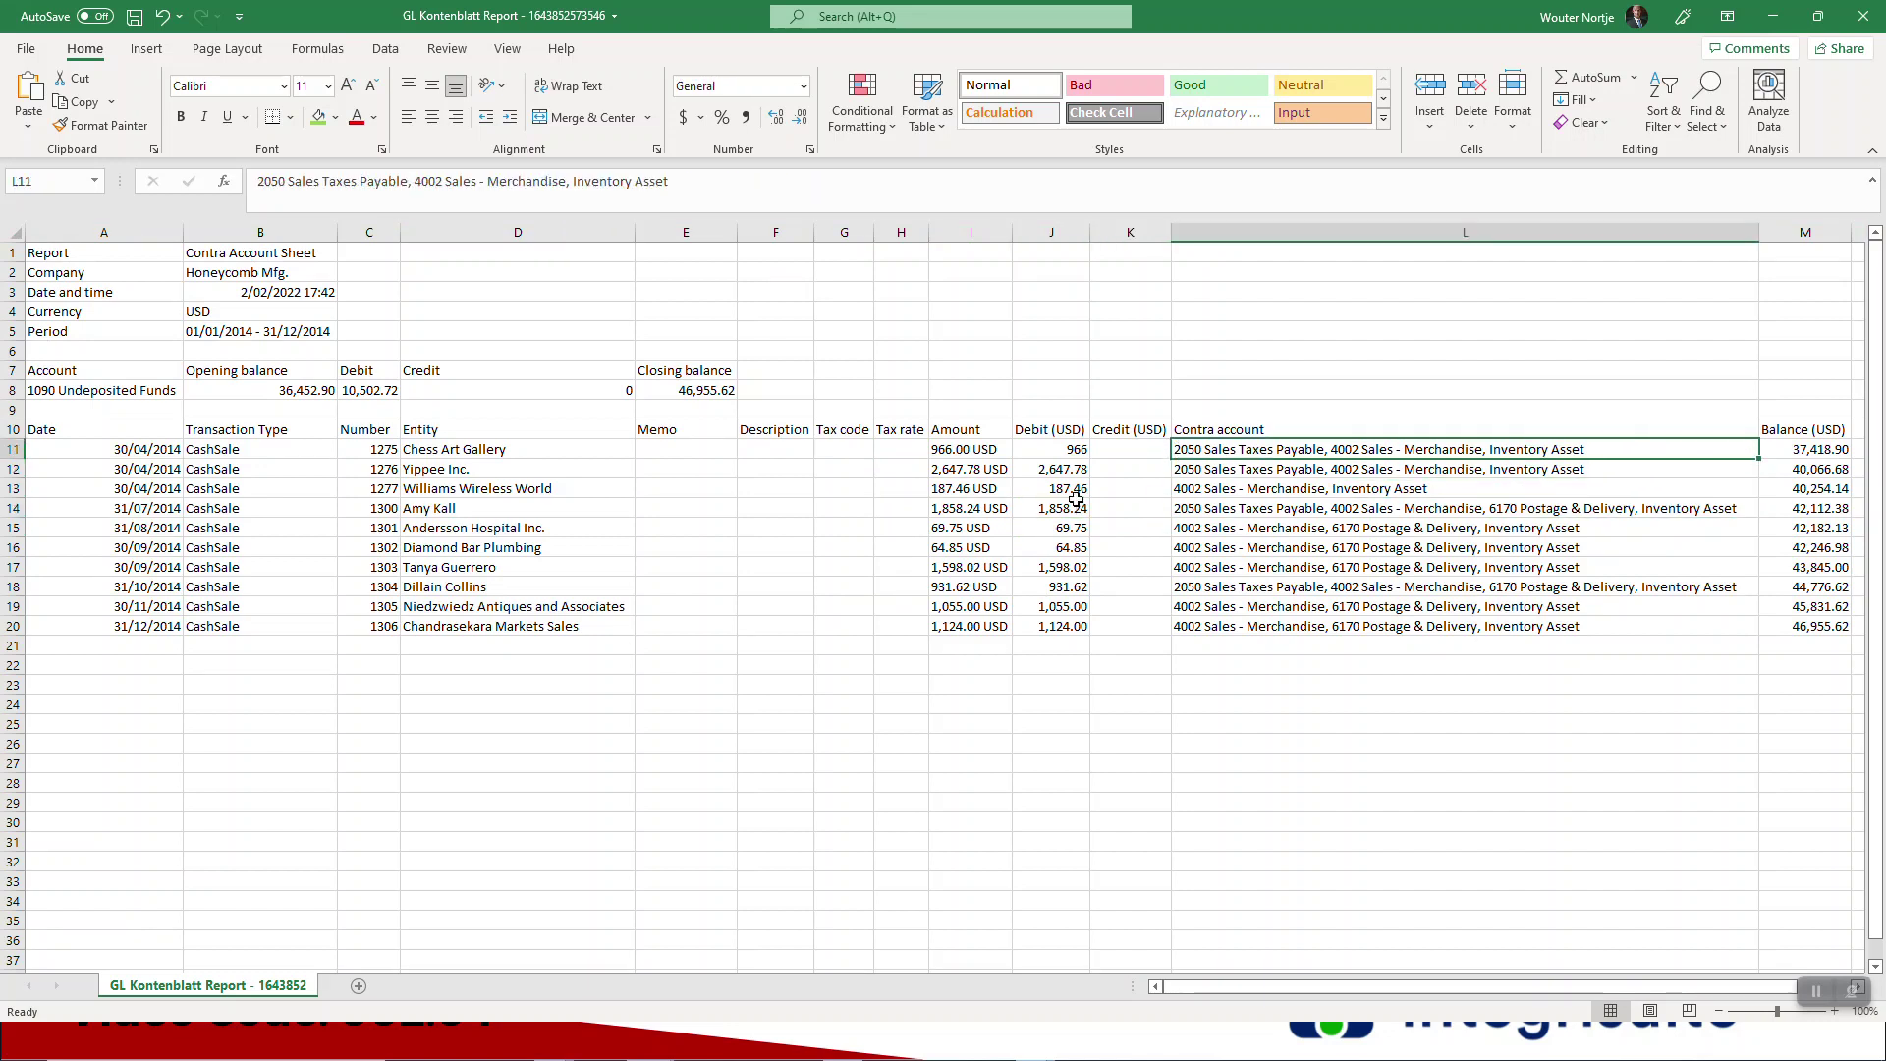
key(Down)
key(Down)
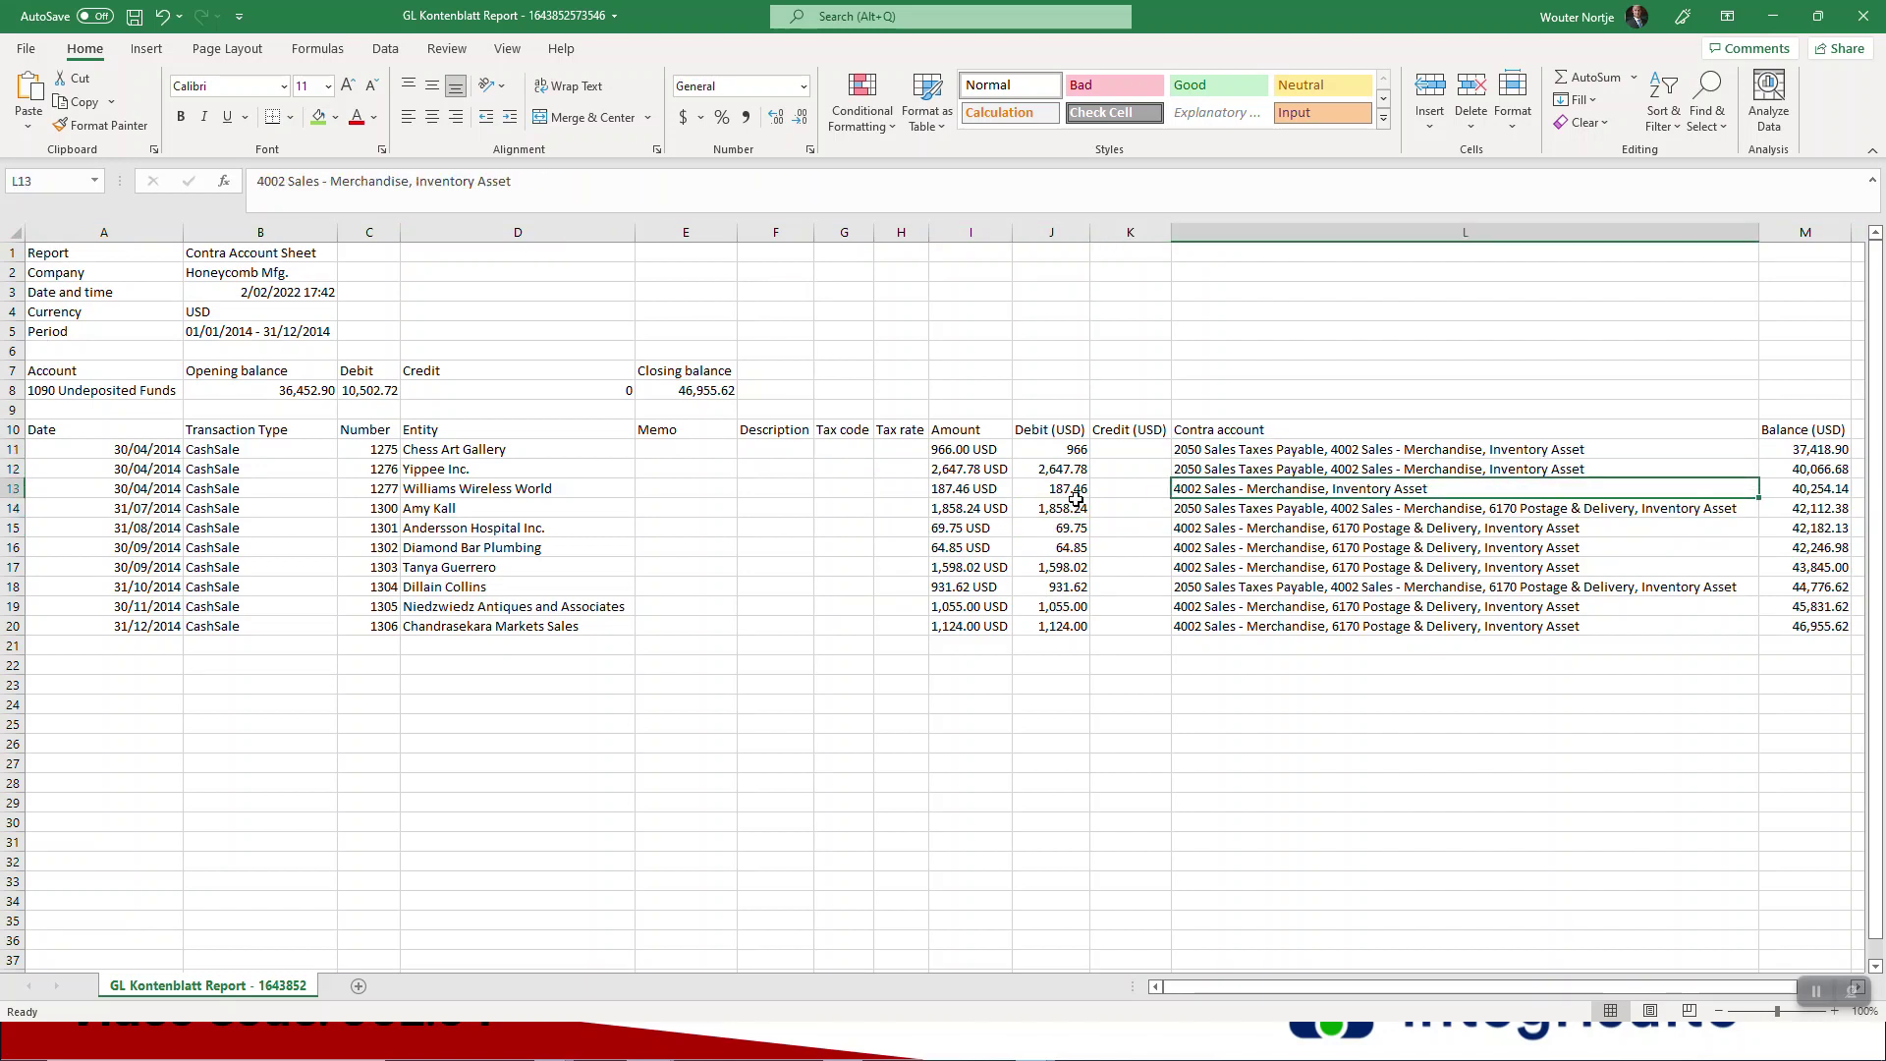
key(Up)
key(Up)
key(Left)
key(Left)
key(Left)
key(Right)
key(Right)
key(Right)
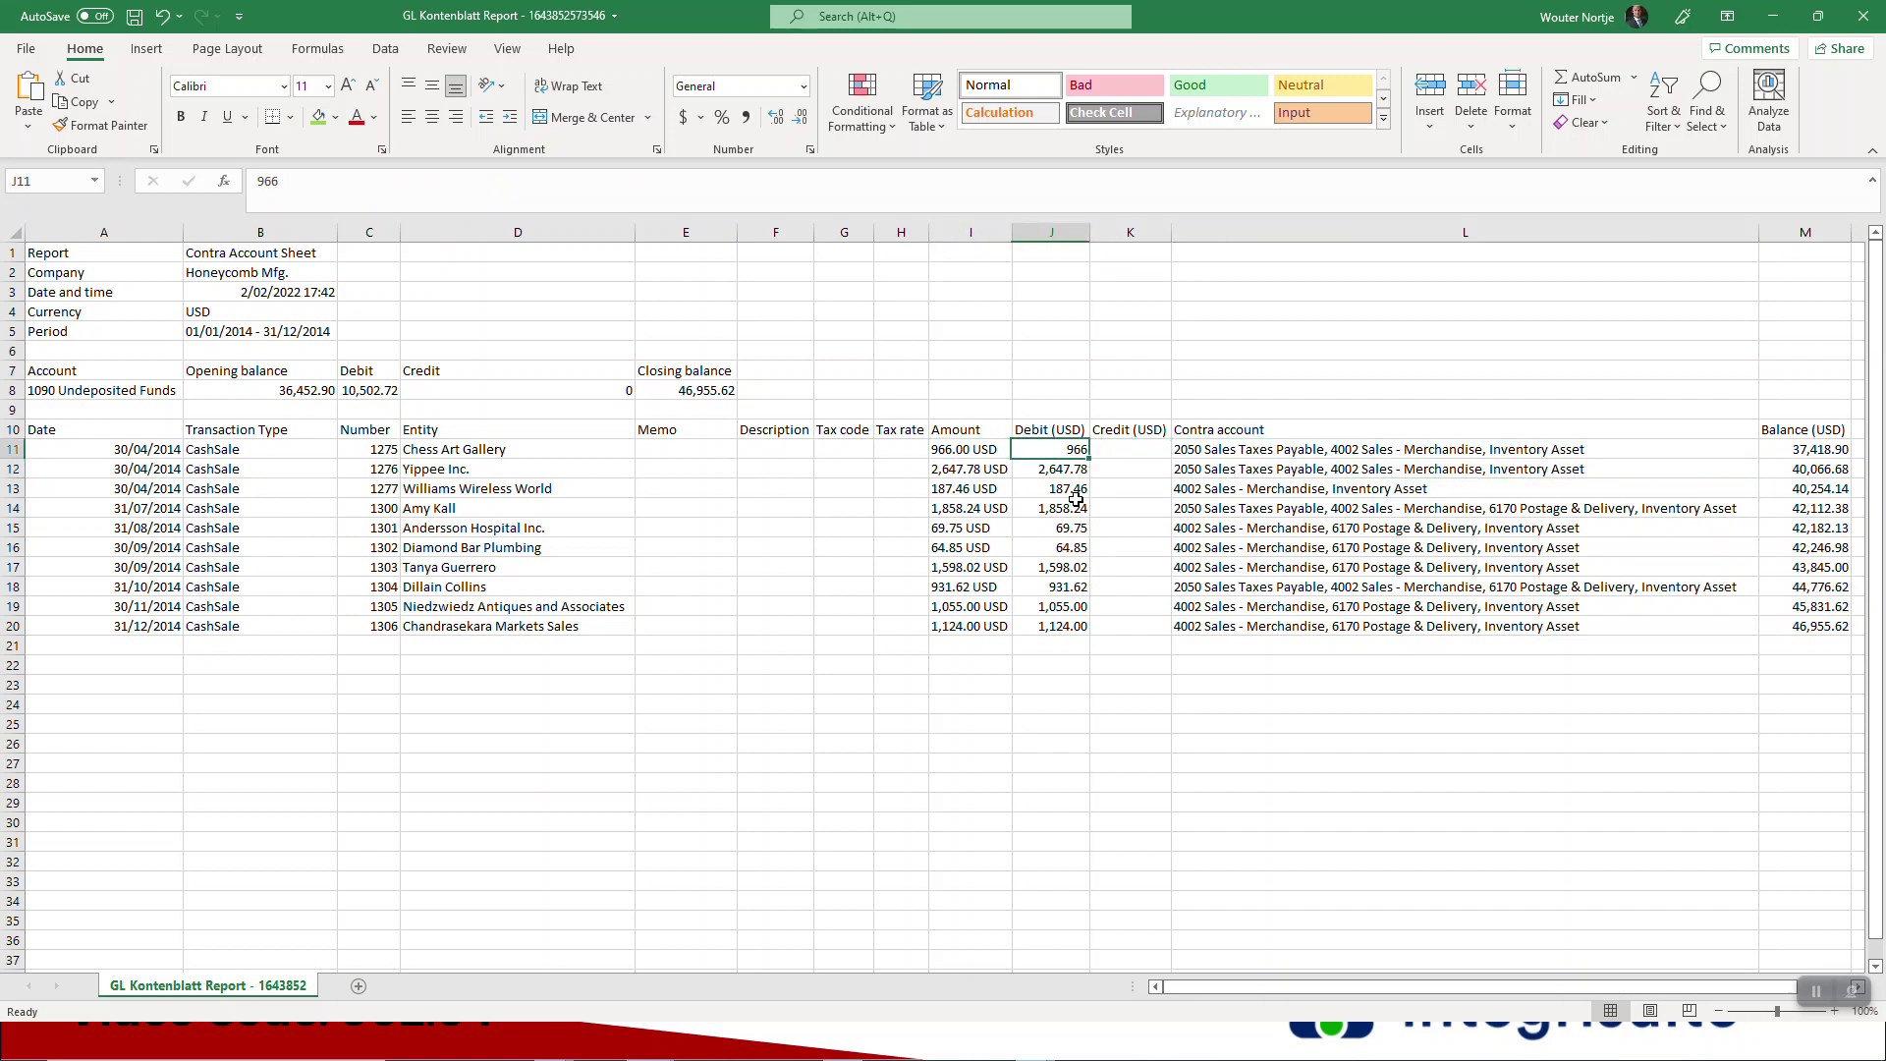
key(Down)
key(Down)
key(Down)
key(Down)
key(Down)
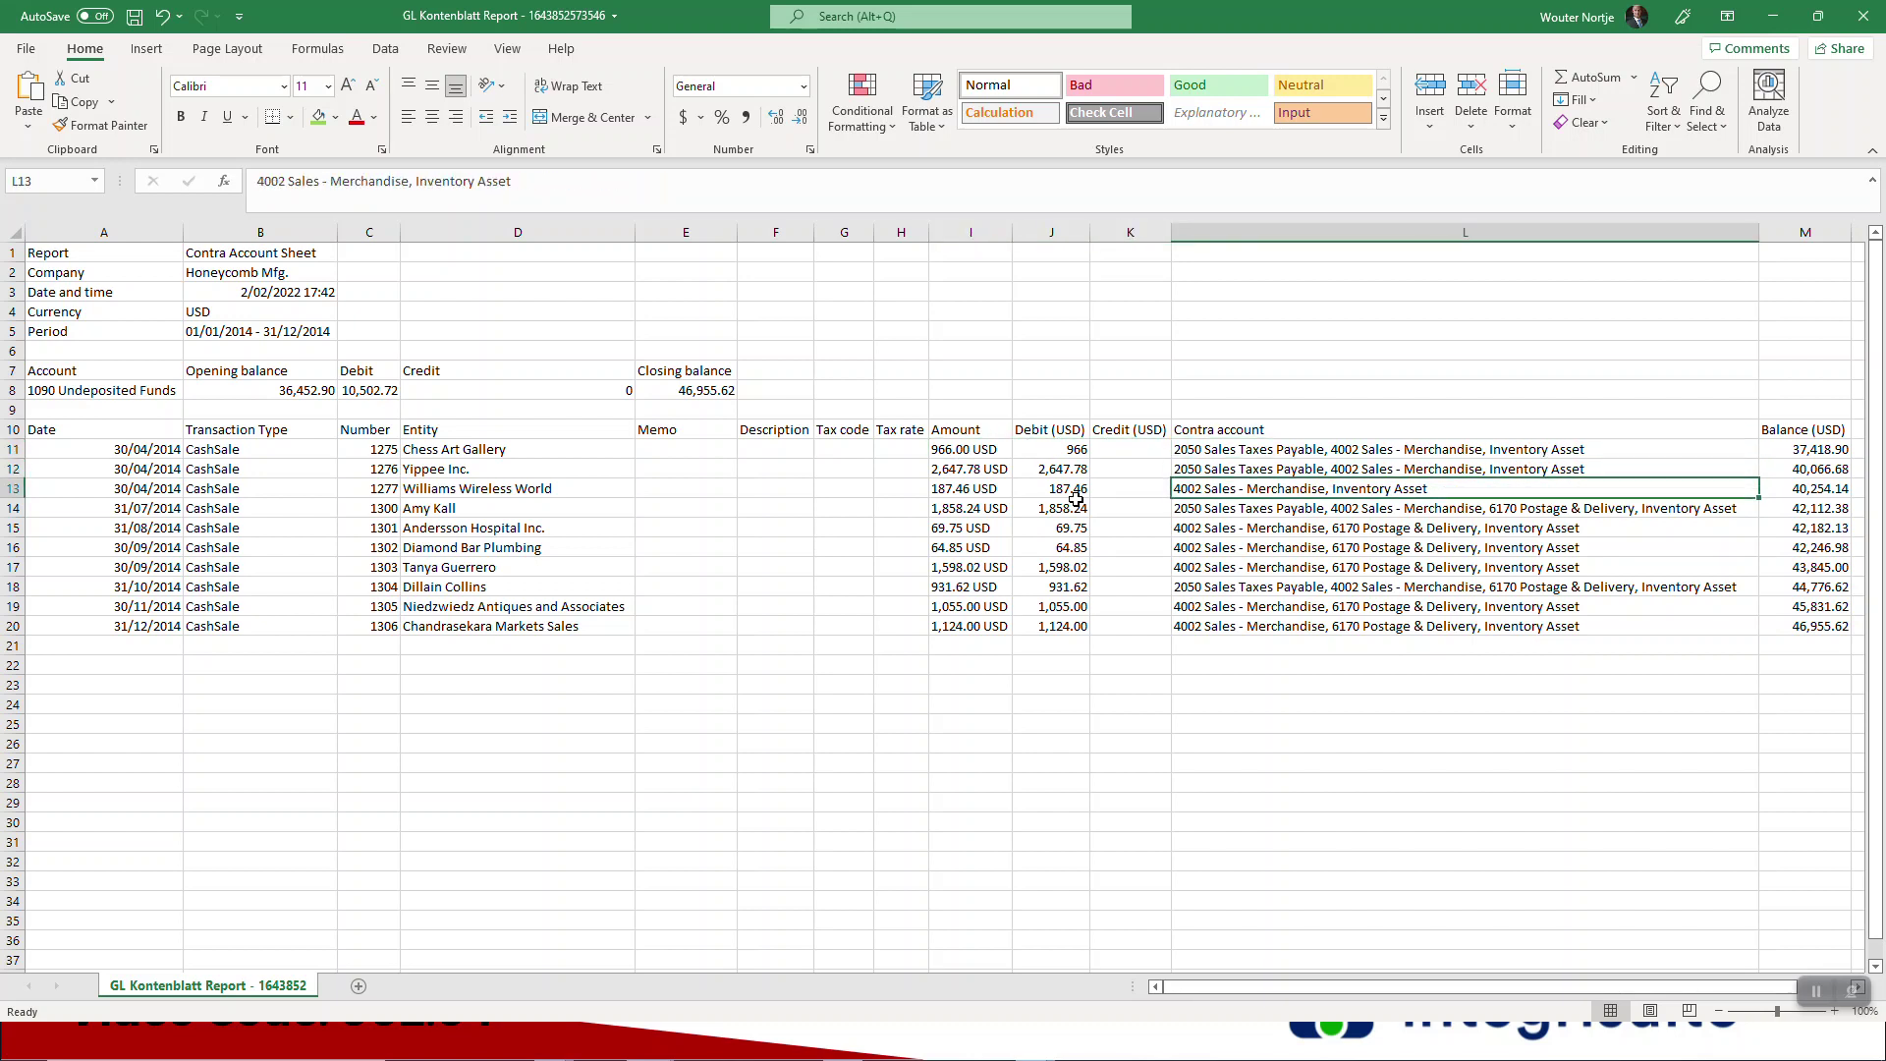
key(Down)
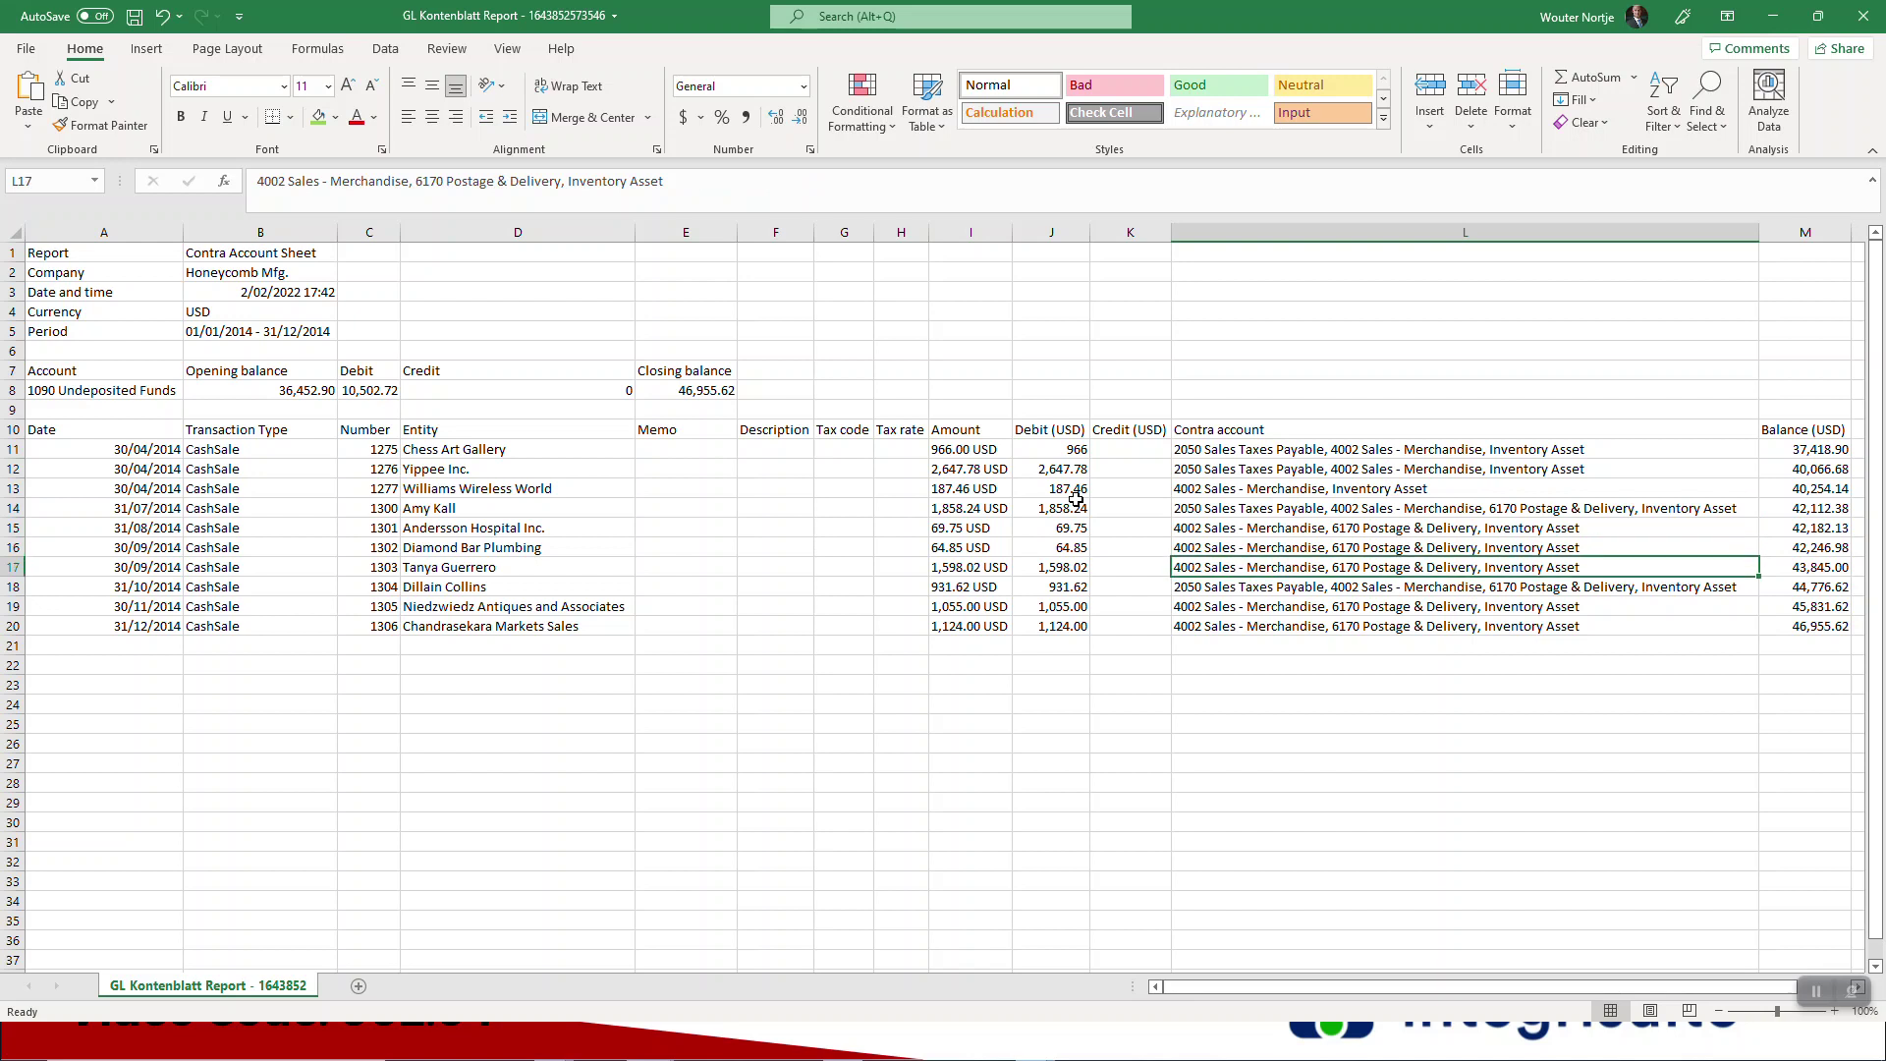
key(Left)
key(Left)
key(Left)
key(Left)
key(Left)
key(Left)
key(Left)
key(Left)
key(Left)
key(Left)
key(Left)
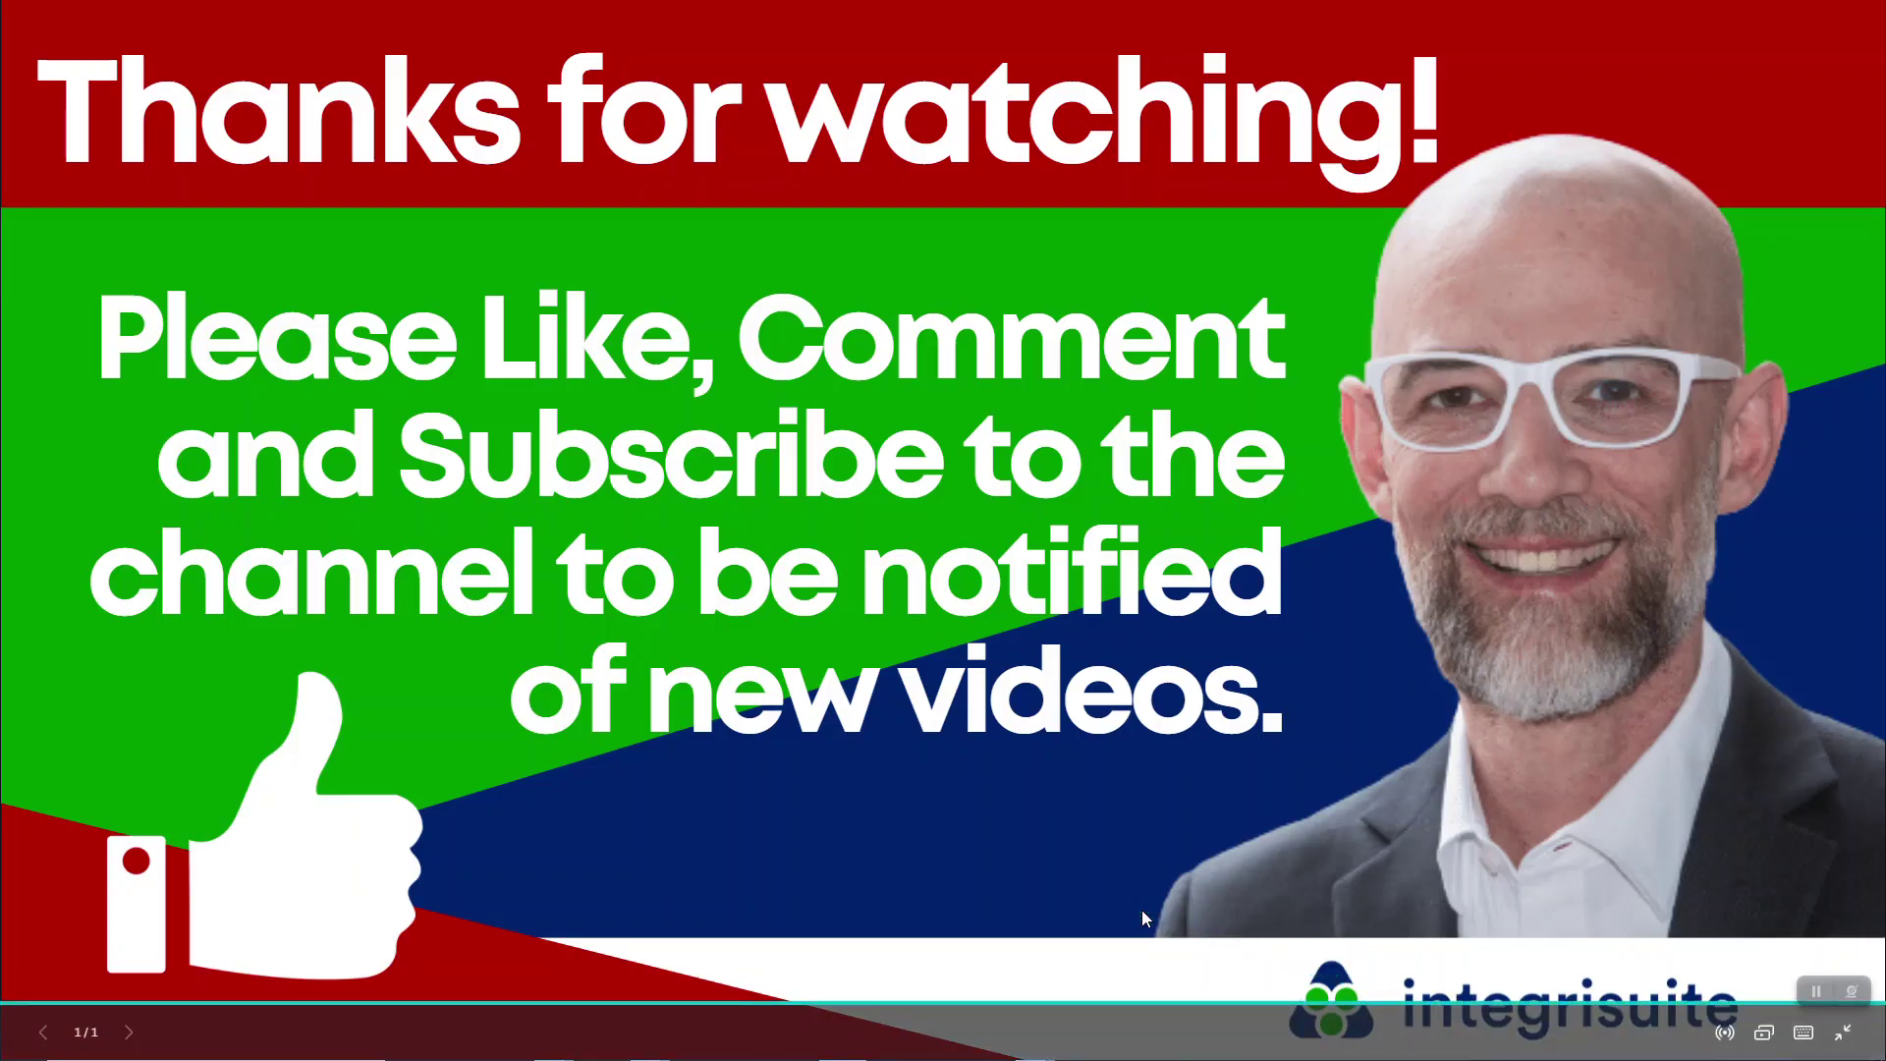
mouse_move(1576, 917)
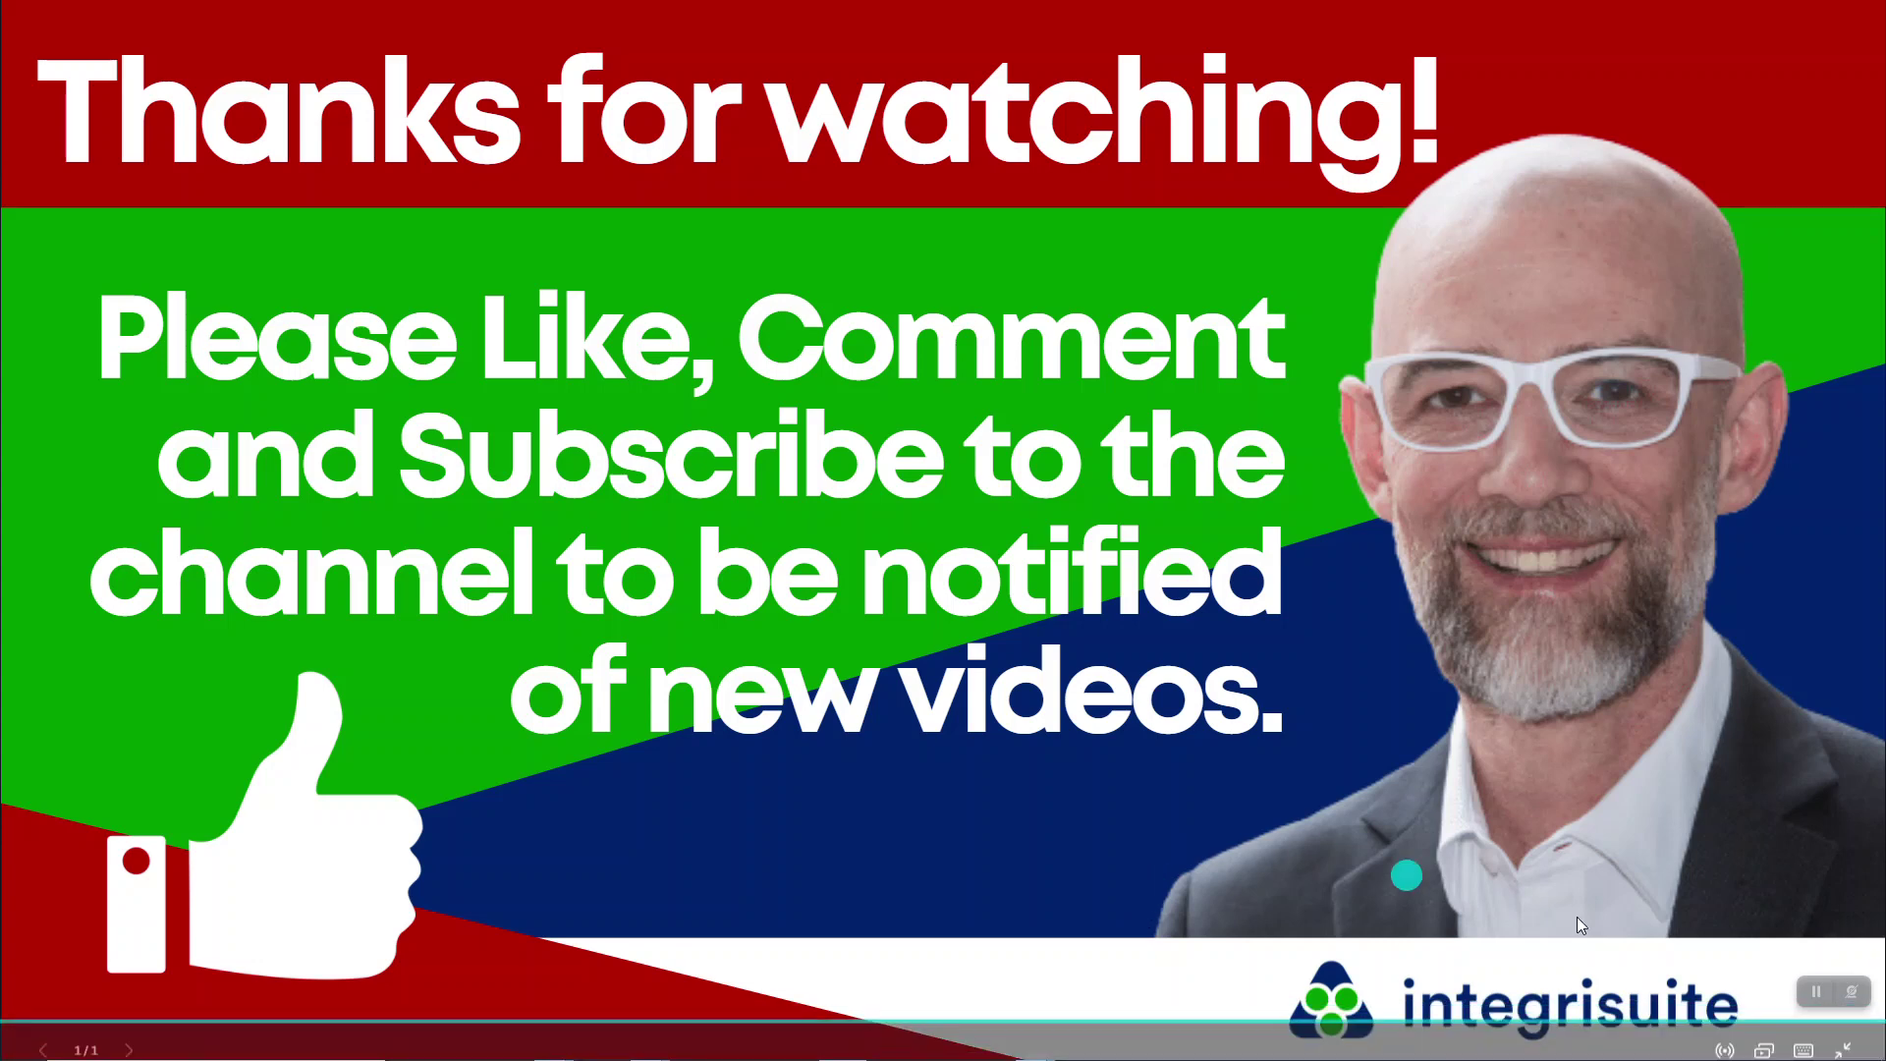